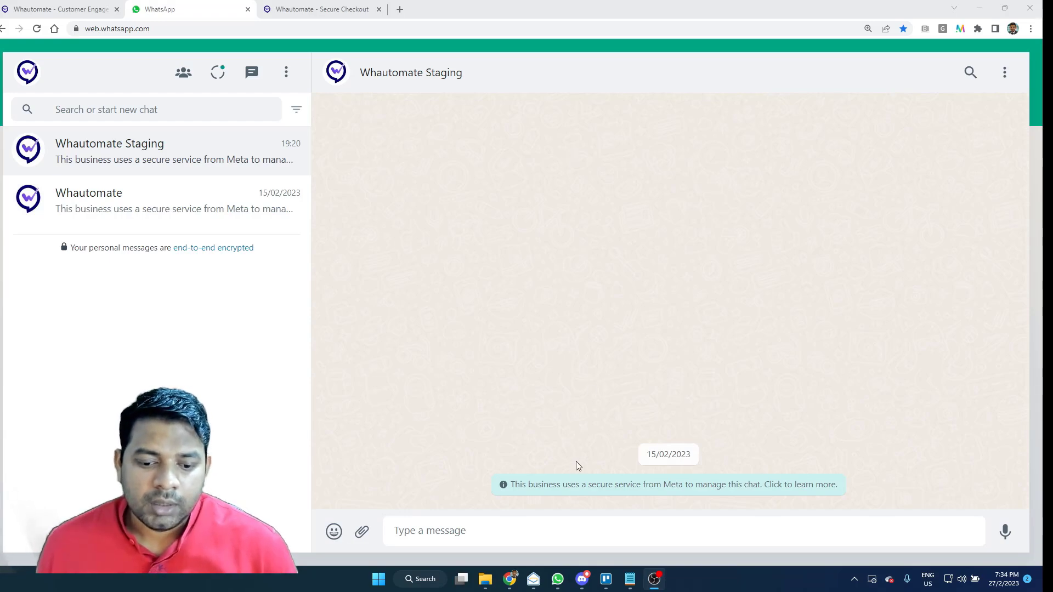
Send 'Hello there!' to Whautomate Staging and bring up the bot's Main menu options.
left_click(561, 524)
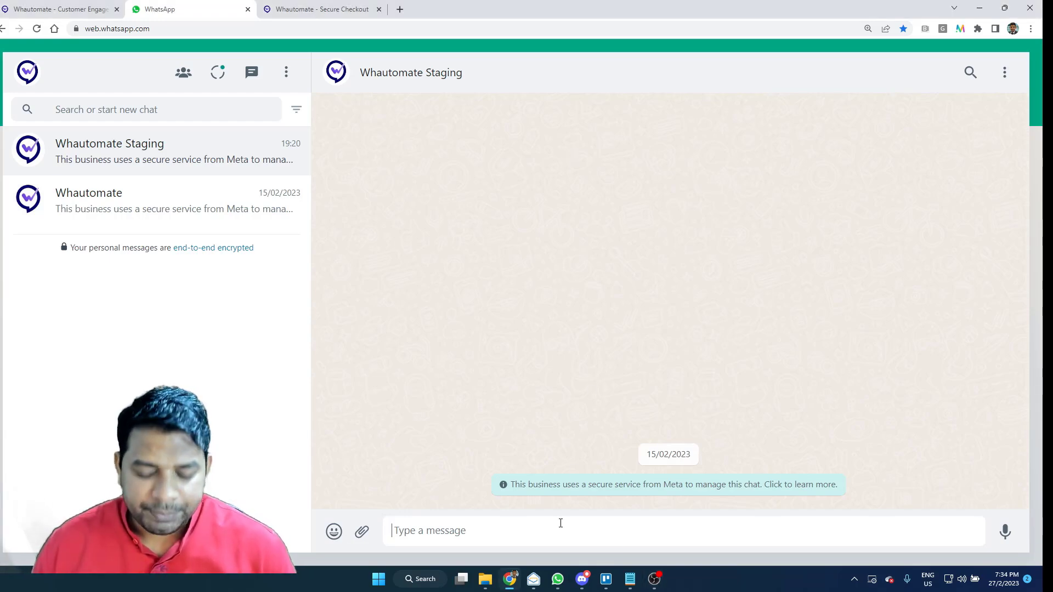
type("Hello")
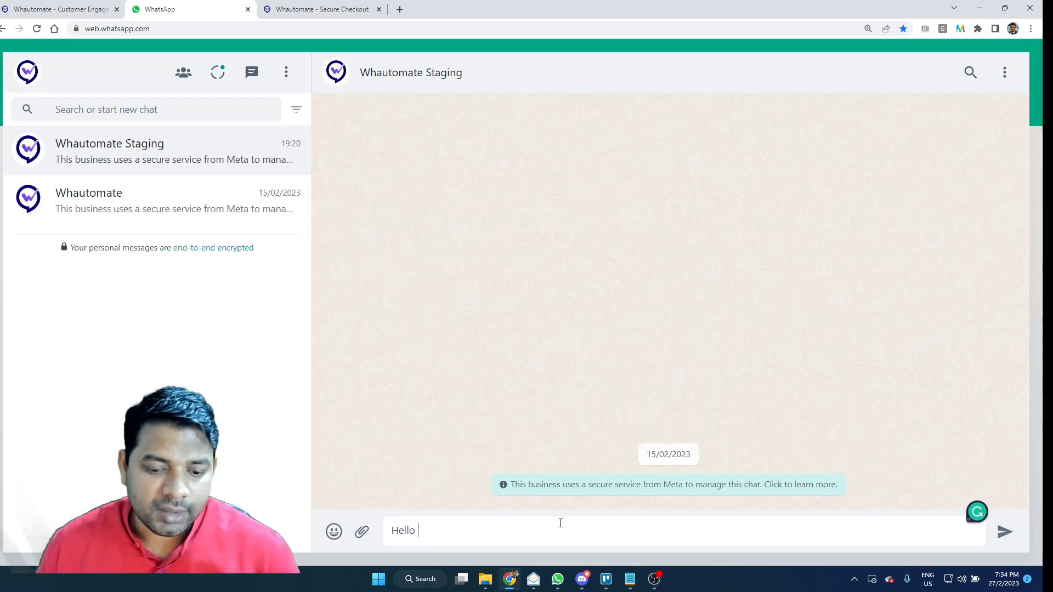
type(" there!")
key("Return")
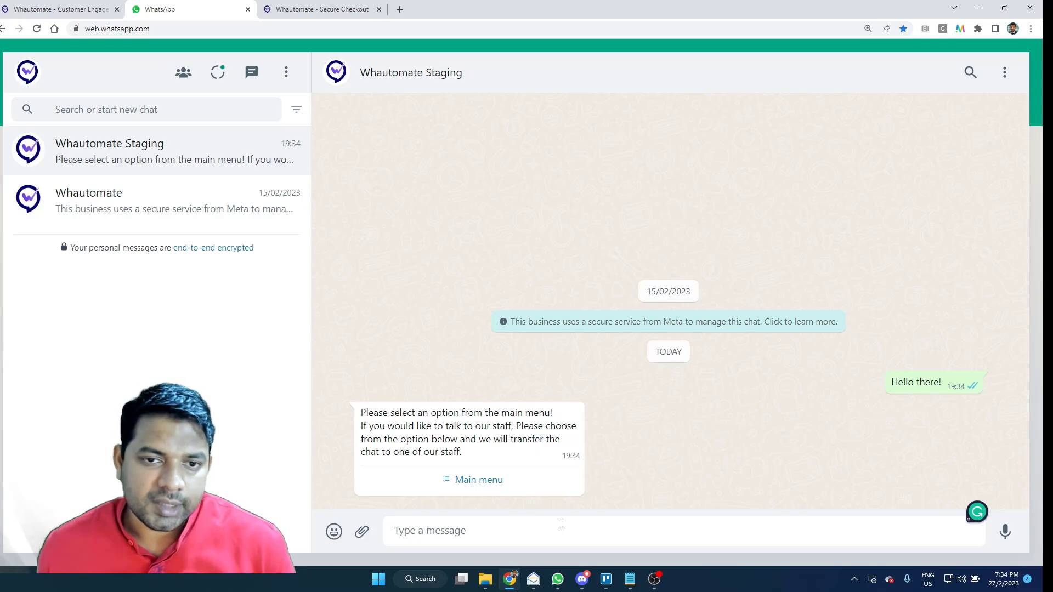
left_click(501, 486)
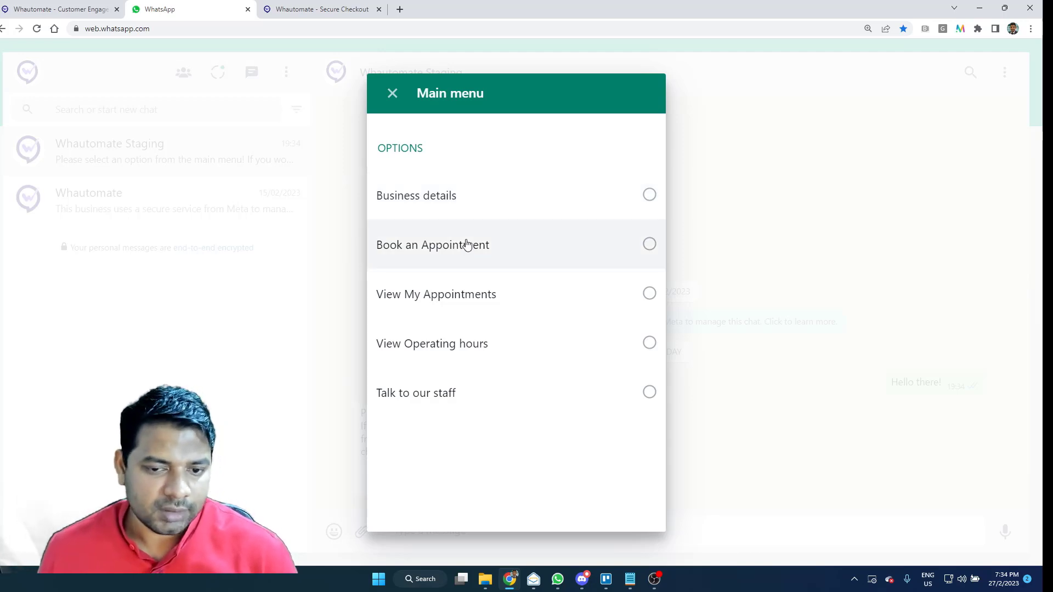
Request Book an Appointment and choose the first yoga instructor as staff.
left_click(467, 244)
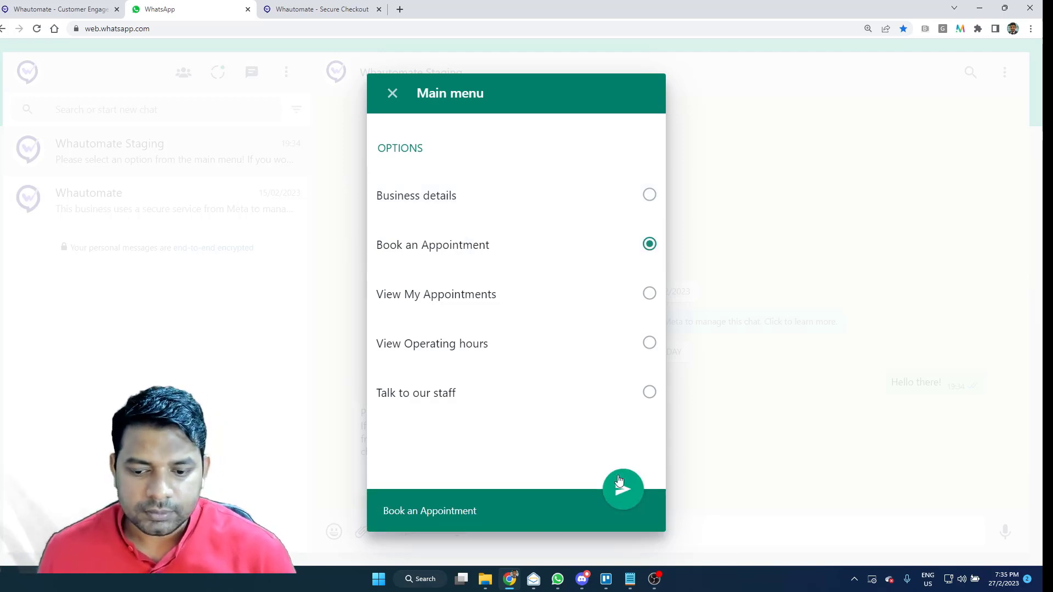
left_click(621, 489)
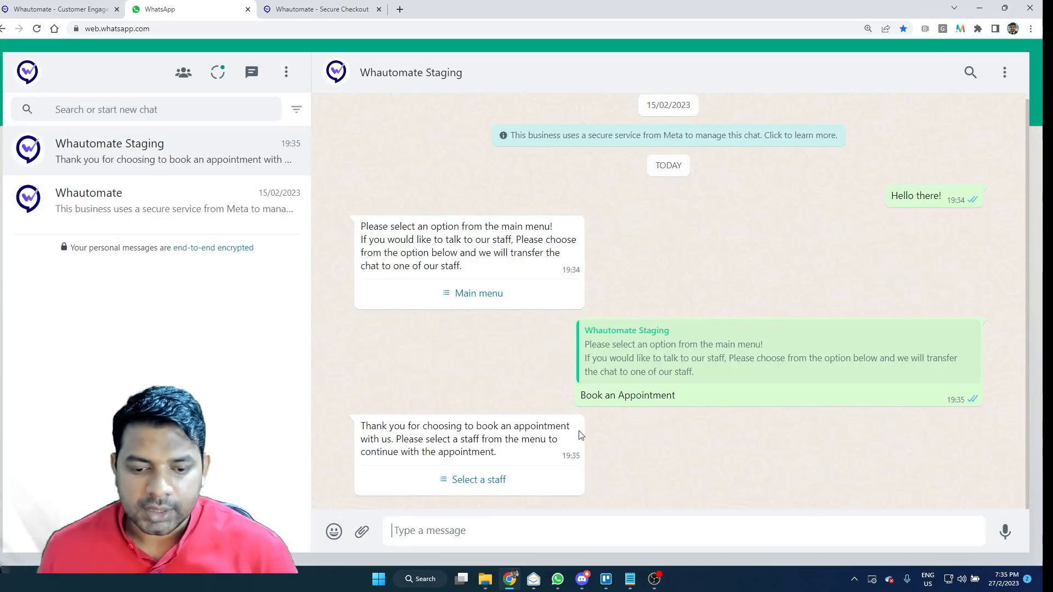
left_click(478, 480)
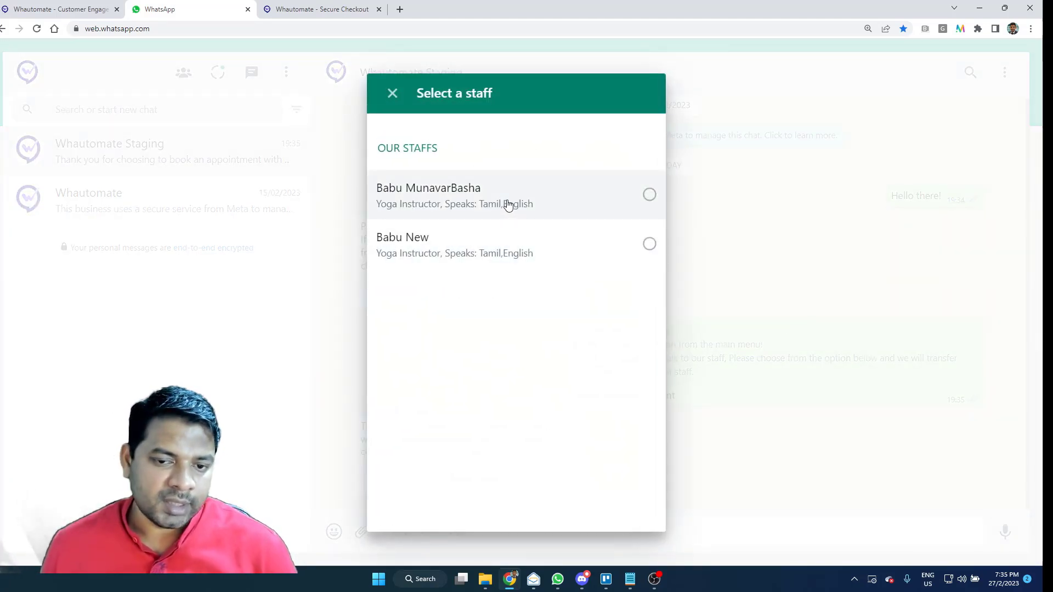
left_click(539, 203)
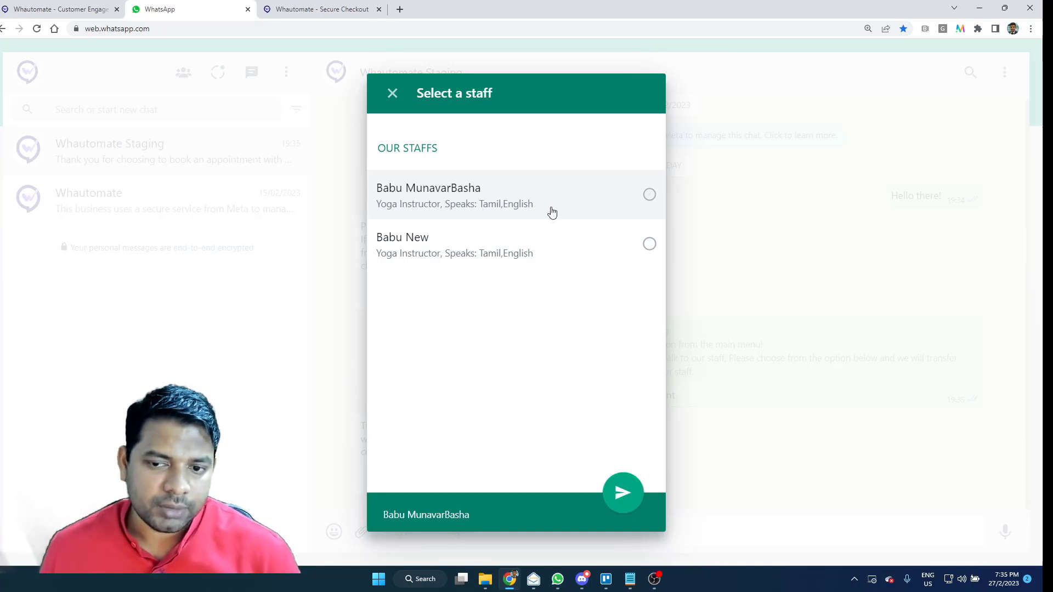
left_click(622, 488)
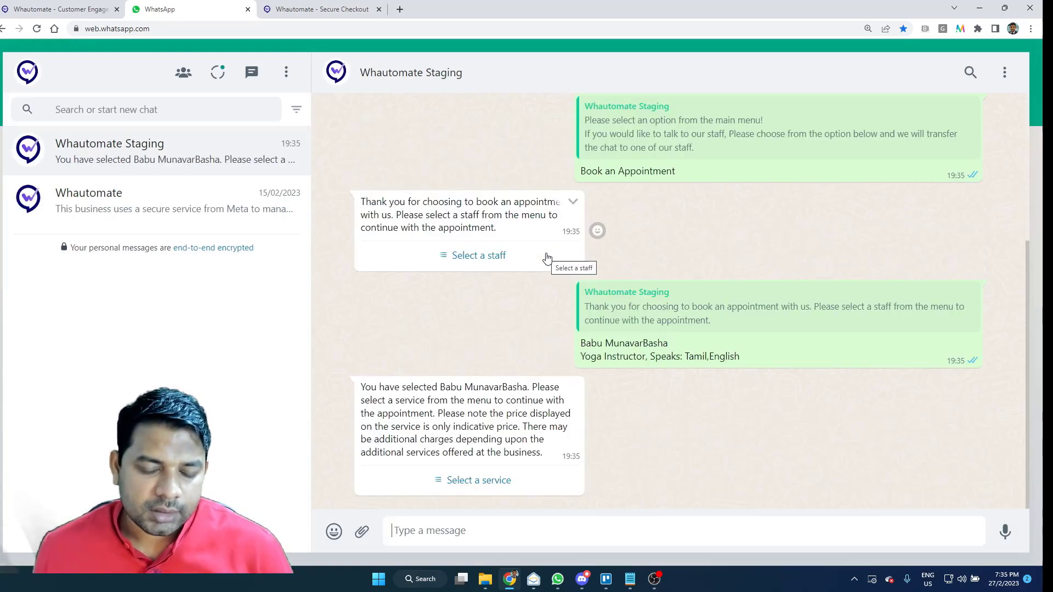
Choose the Consultation service (SGD 50) for the booking.
left_click(468, 479)
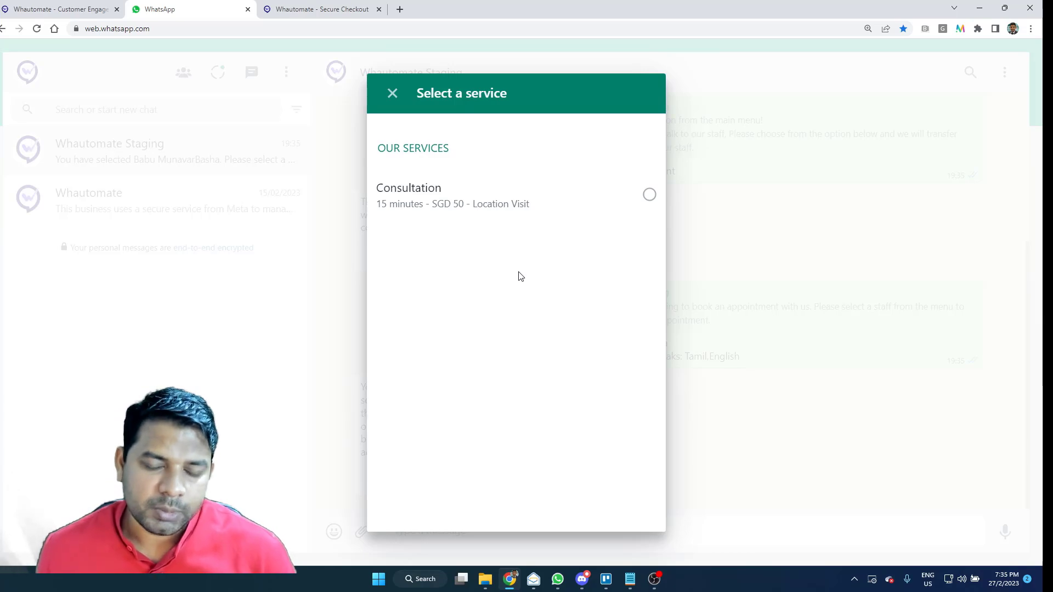
left_click(552, 215)
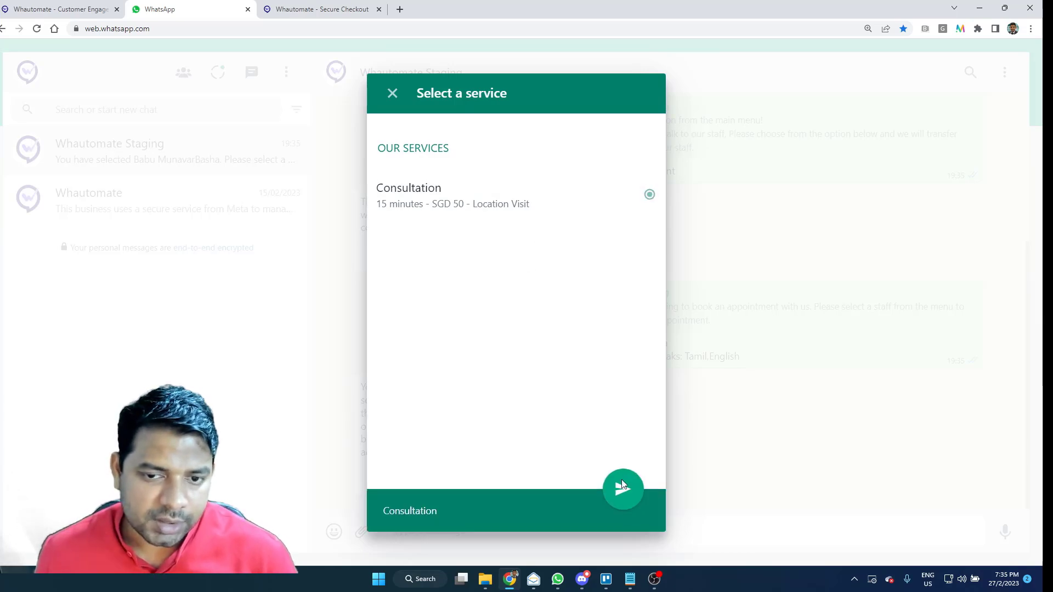
left_click(621, 490)
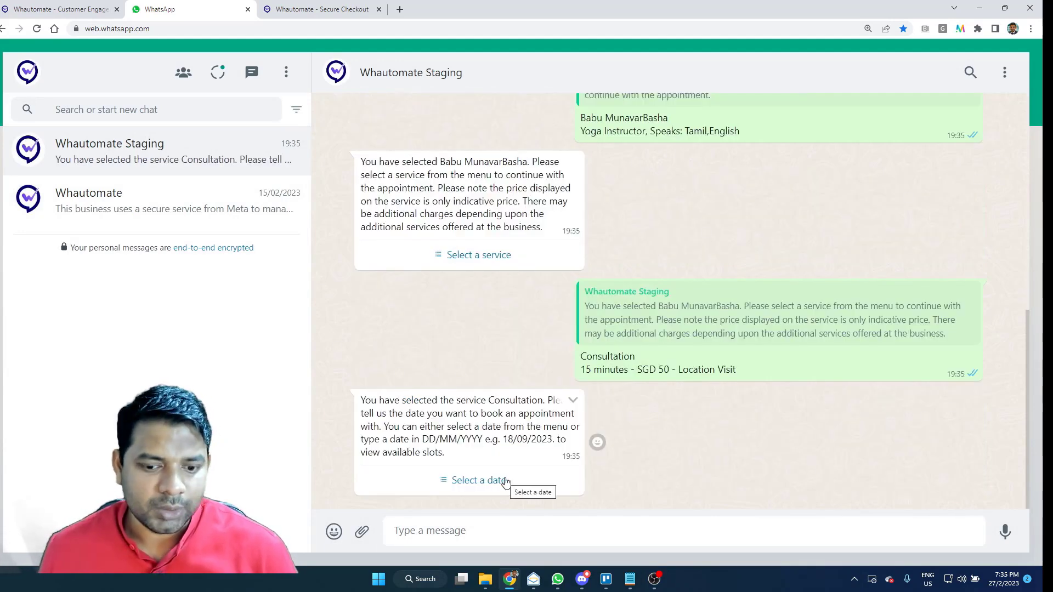
Send 05 Mar 2023 as the date, then 07 Mar 2023 after no slots are available.
left_click(506, 483)
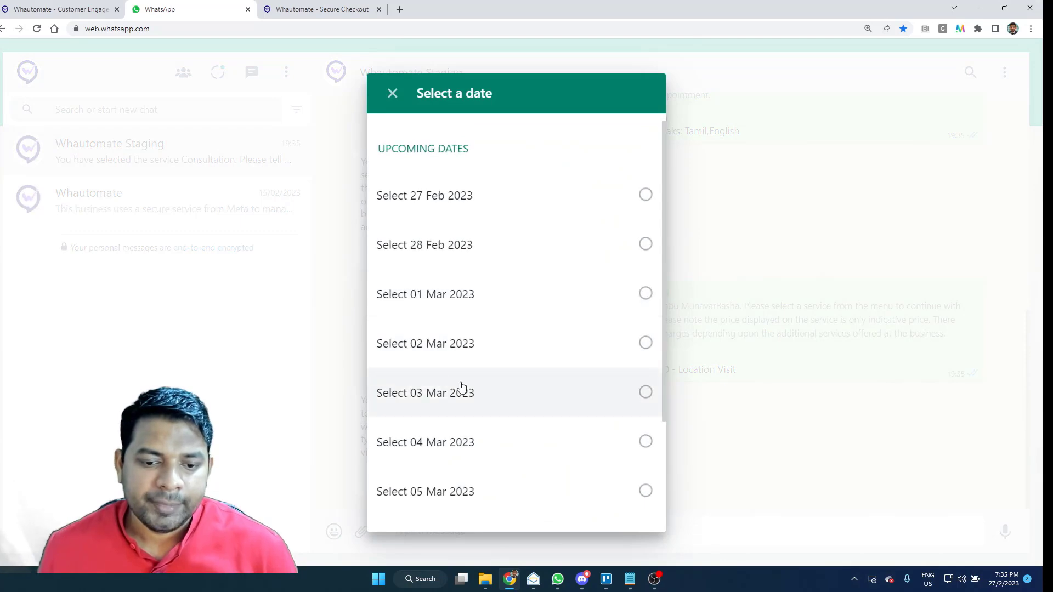
left_click(477, 488)
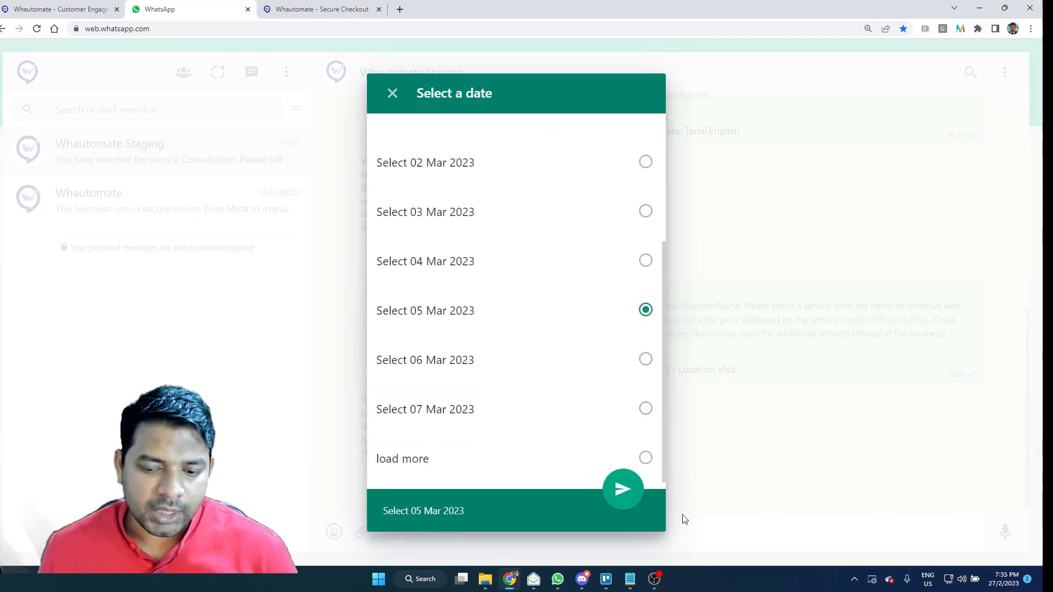
left_click(634, 492)
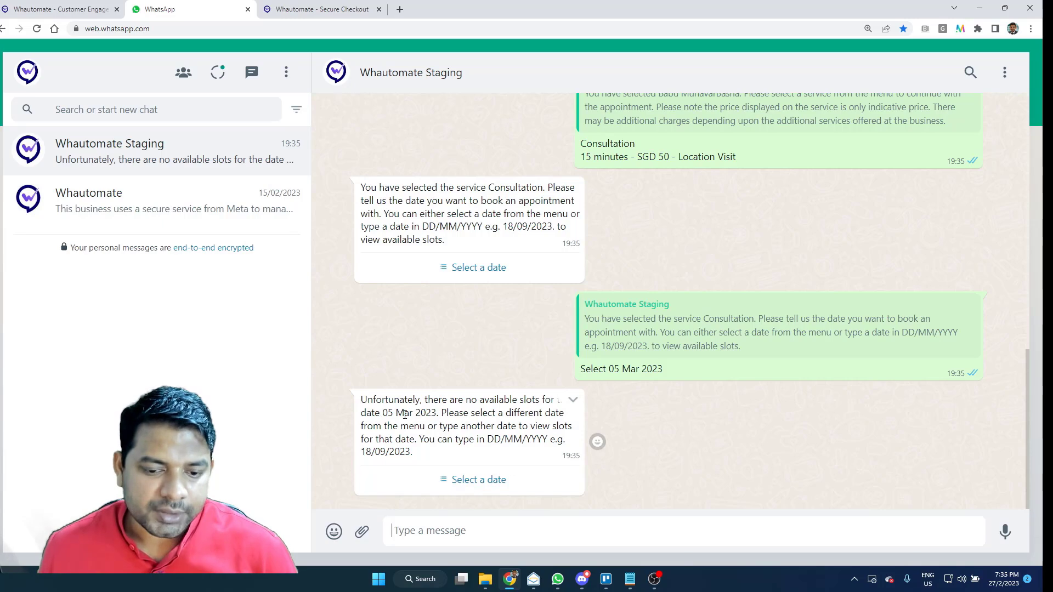
left_click_drag(384, 418, 454, 405)
left_click(472, 481)
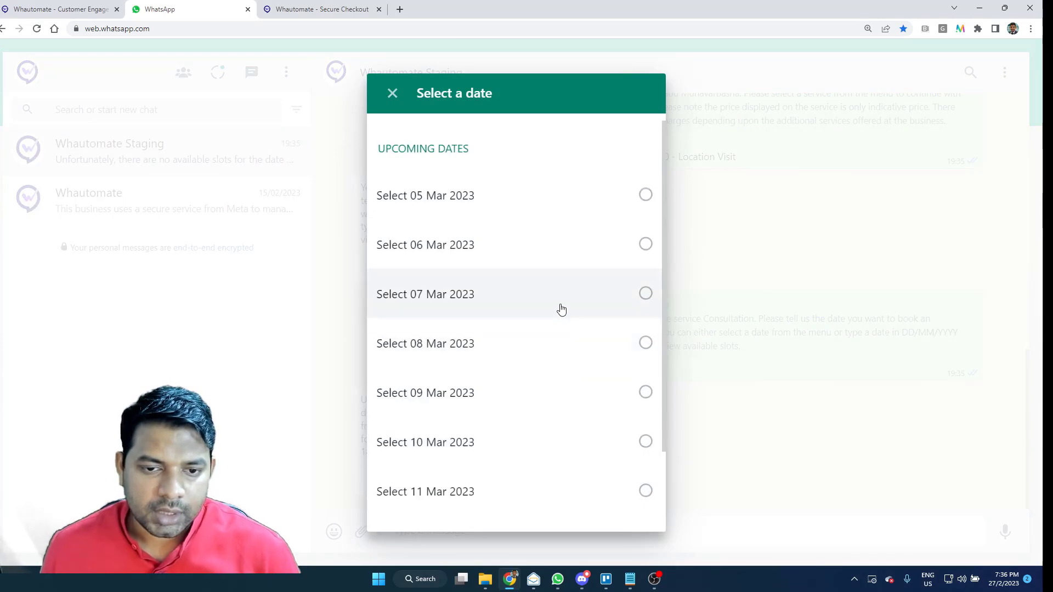
left_click(560, 307)
left_click(624, 489)
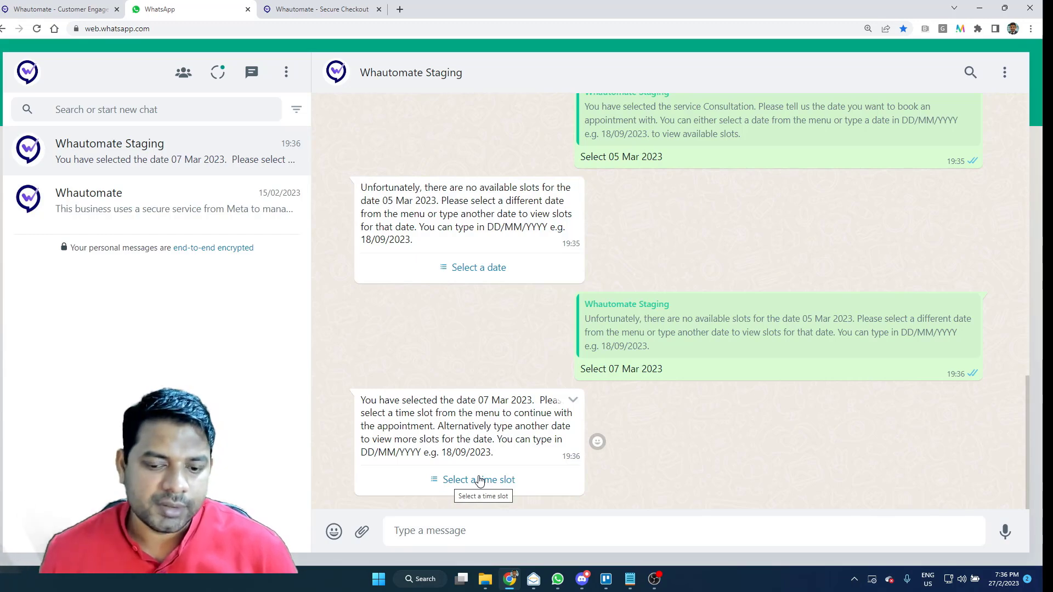
Pick the 11:00 AM – 11:15 AM time slot and send it to the bot.
left_click(480, 481)
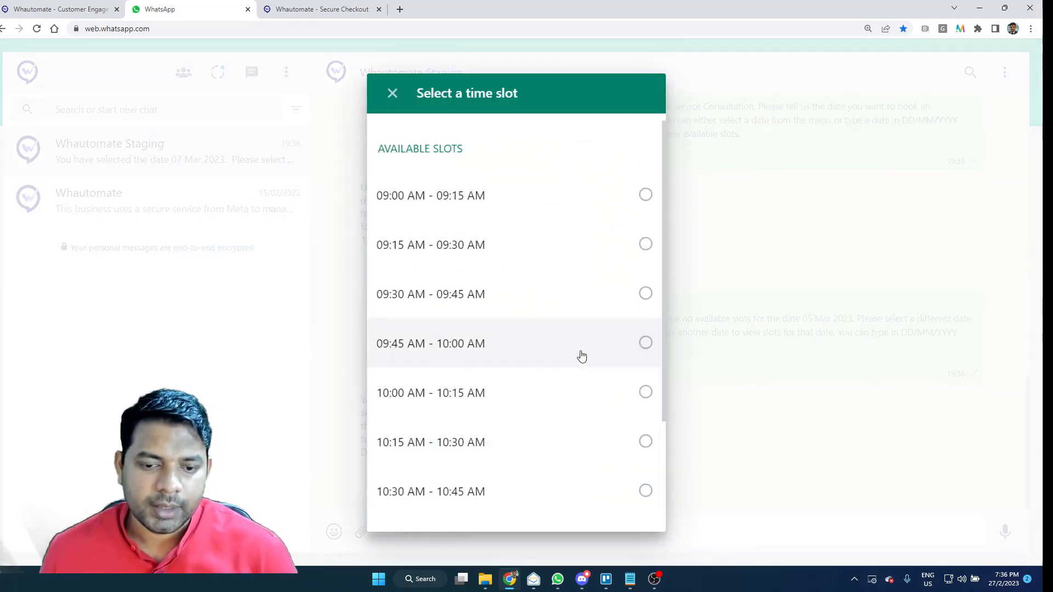
scroll(582, 357, "down", 2)
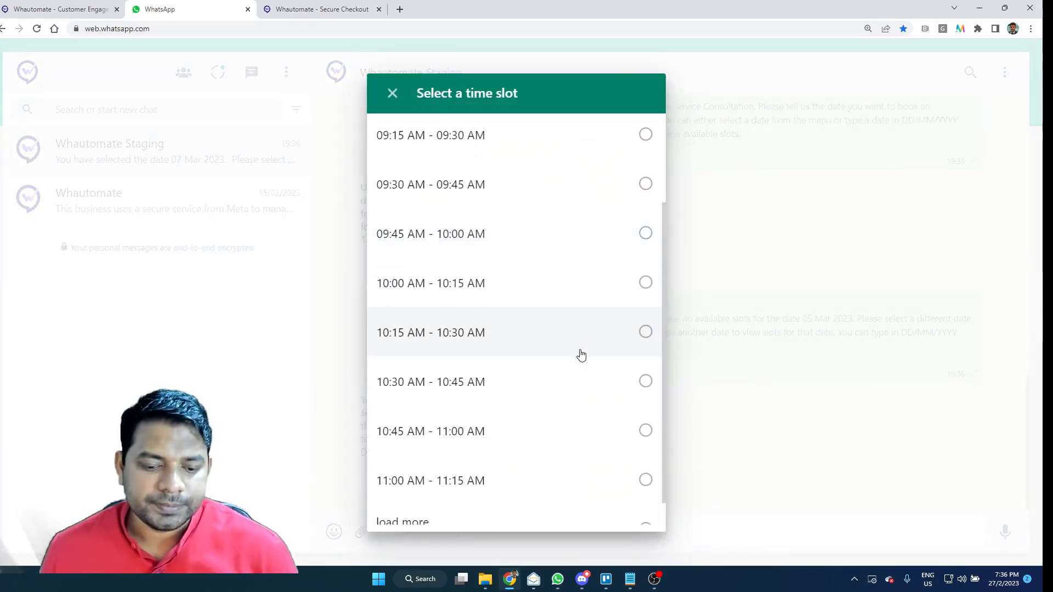
scroll(577, 353, "up", 1)
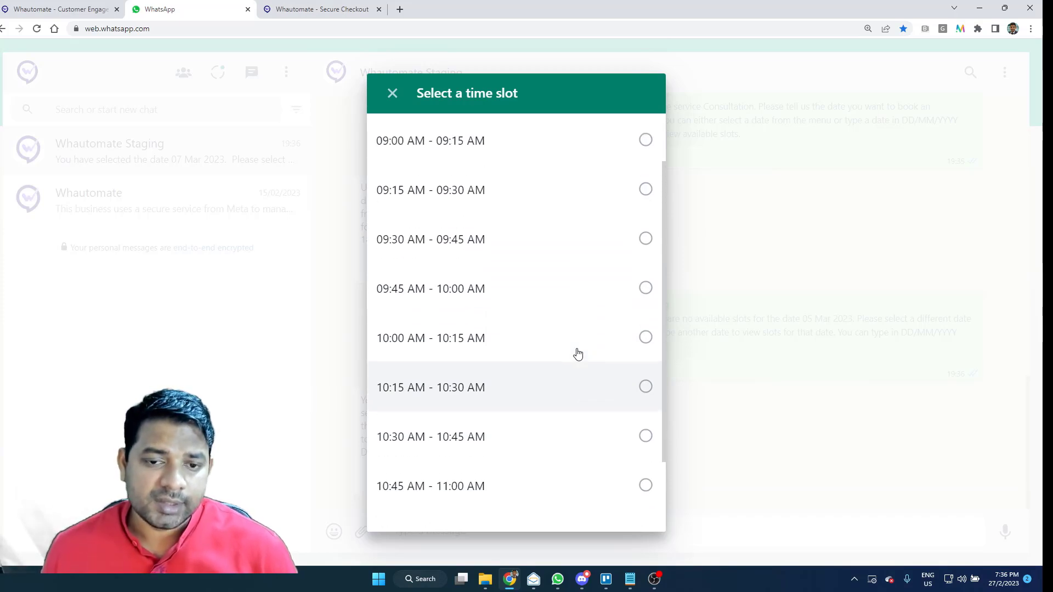
scroll(565, 349, "down", 2)
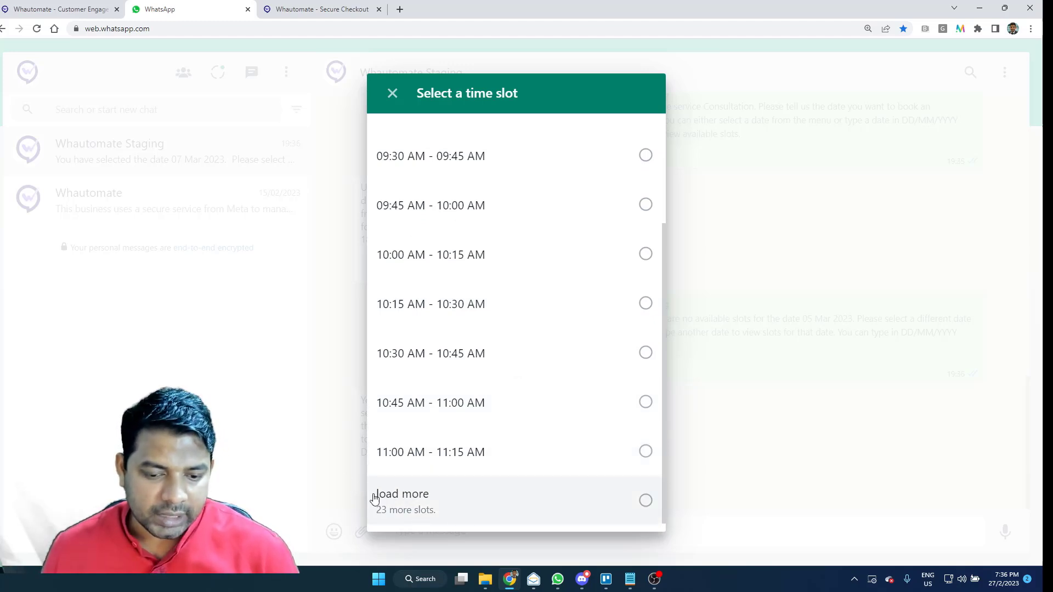
left_click(475, 467)
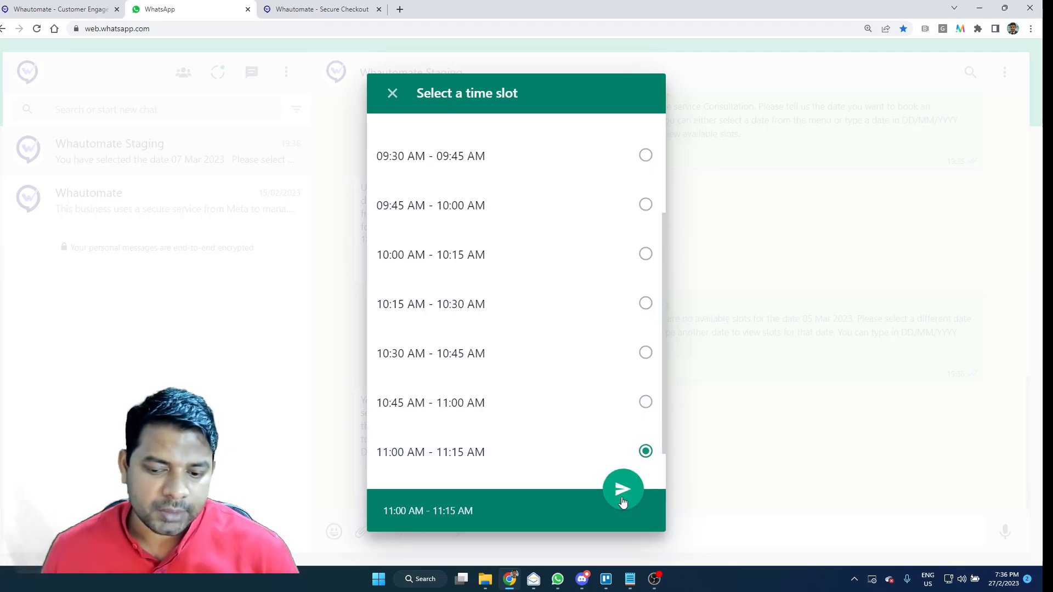
left_click(623, 497)
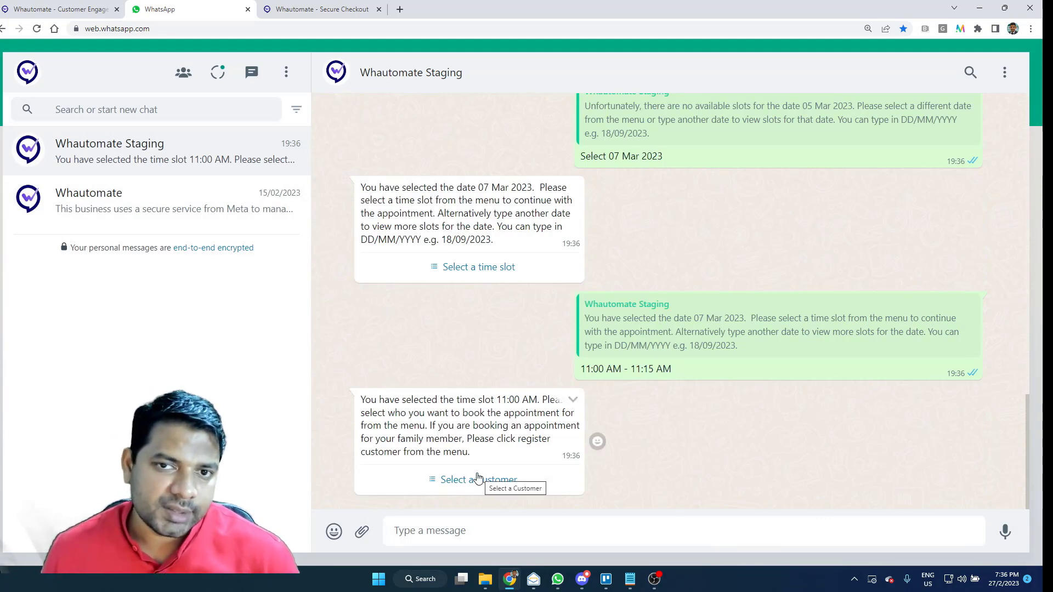
Choose the existing registered customer for the appointment and send it to the bot.
left_click(474, 478)
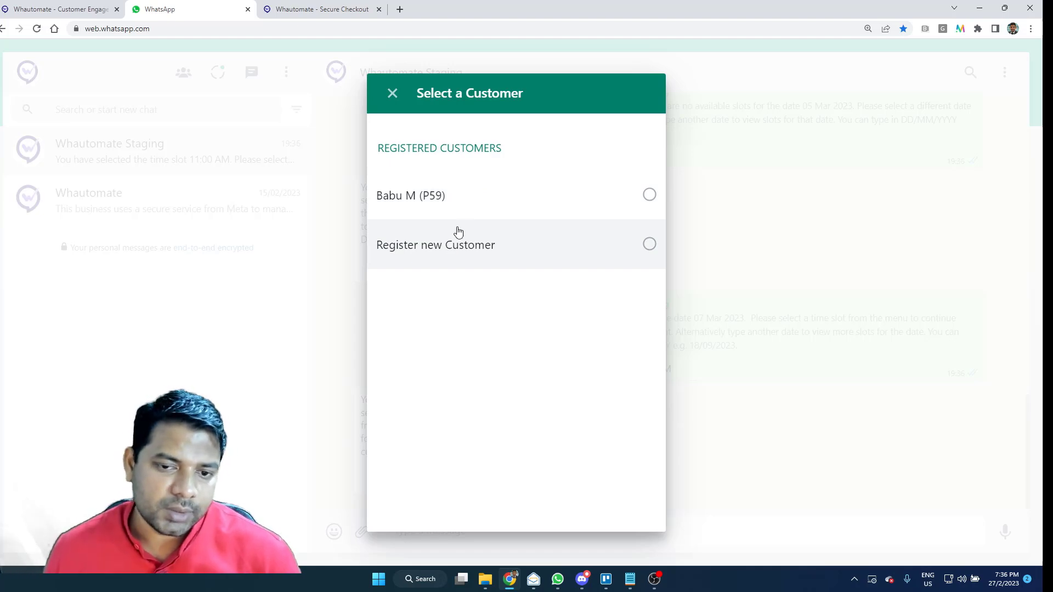
left_click(457, 217)
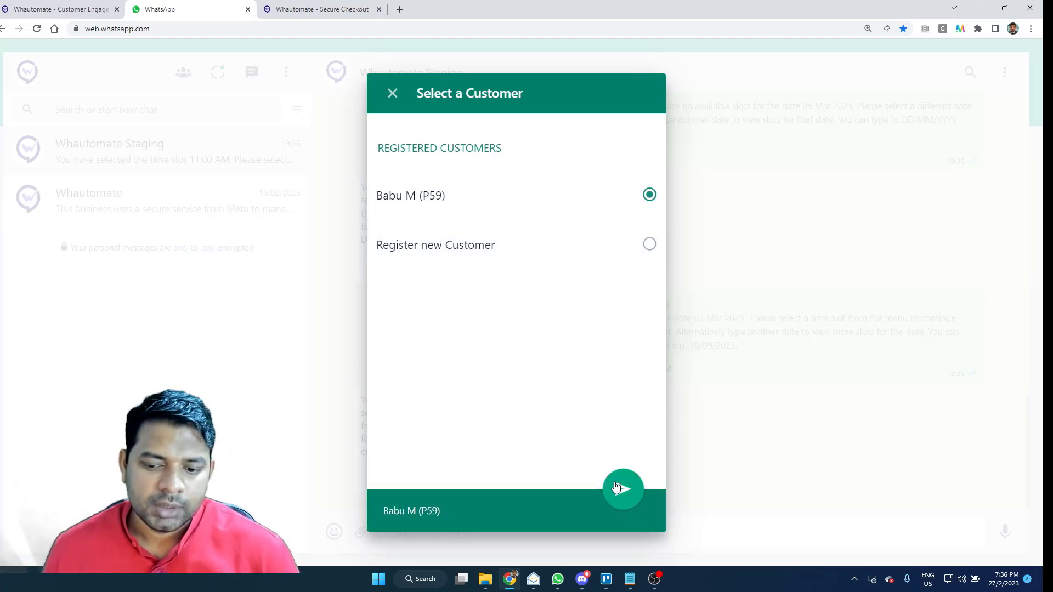
left_click(615, 488)
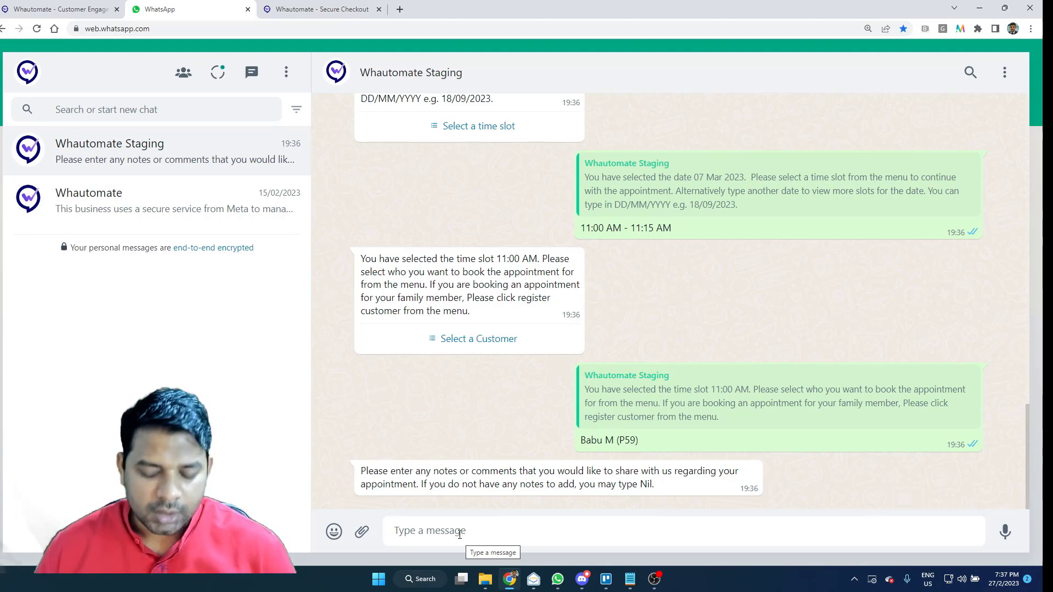
Send Nil as the appointment notes and confirm the Consultation booking summary.
type("Nil")
key("Return")
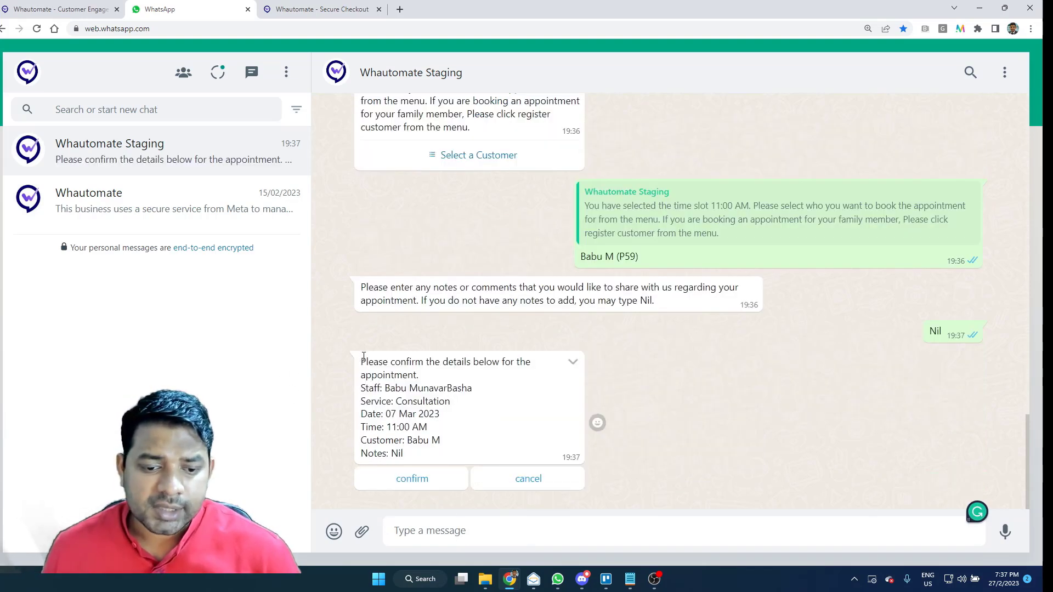
left_click_drag(363, 358, 461, 460)
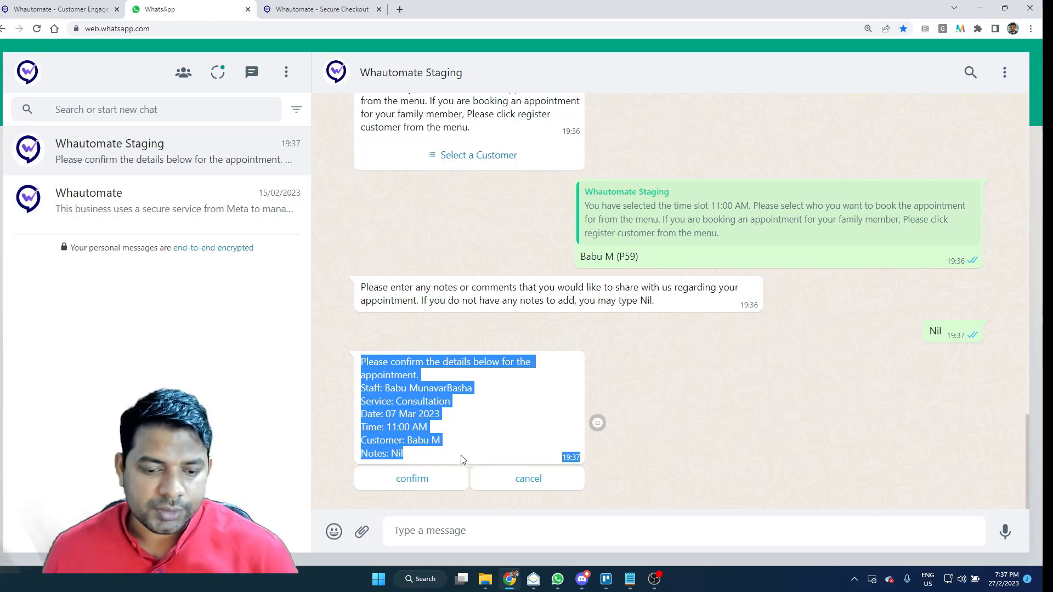
left_click(420, 479)
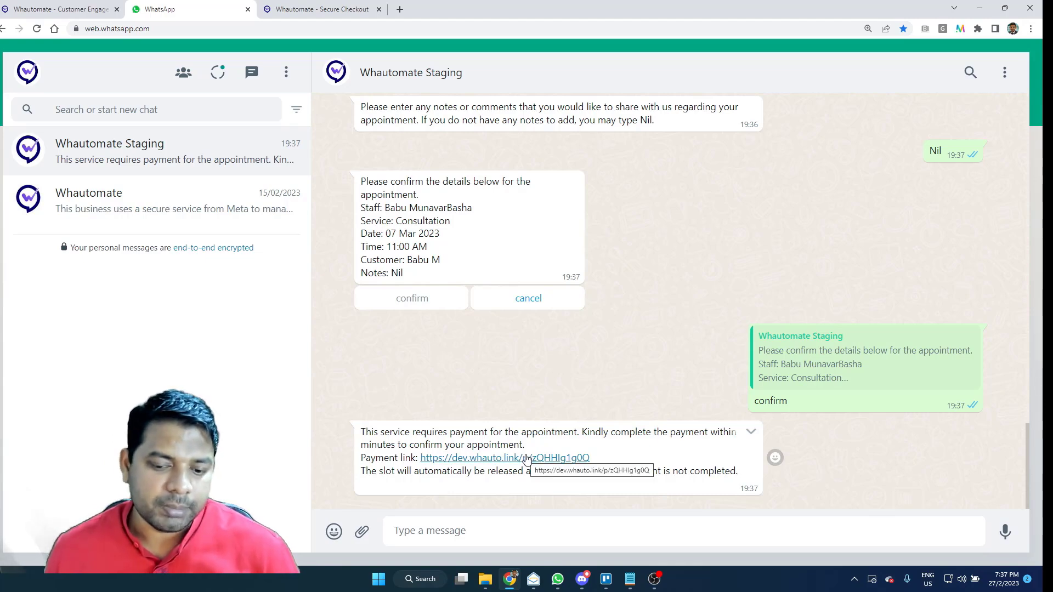
Open the payment link and pay SGD 50 with the card number, expiry and CVC.
left_click(526, 458)
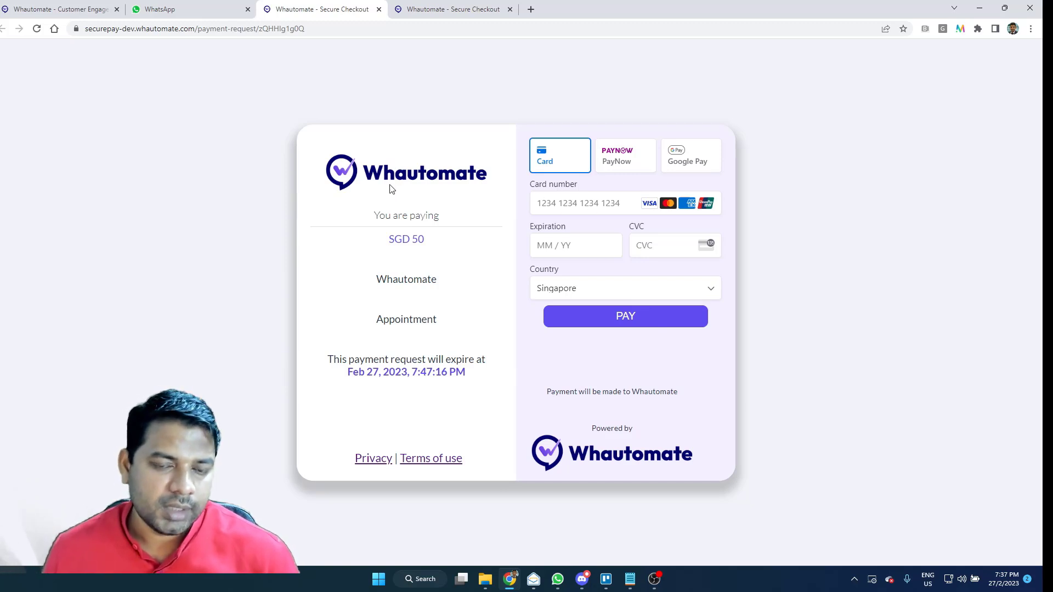
left_click(603, 207)
type("42")
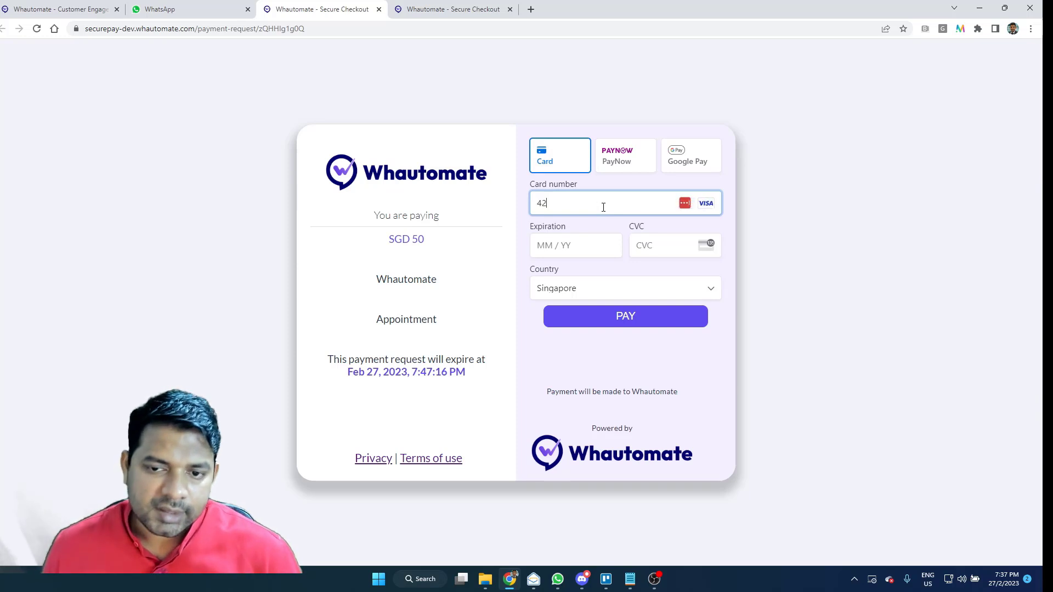
type("4242424242424206 /25256")
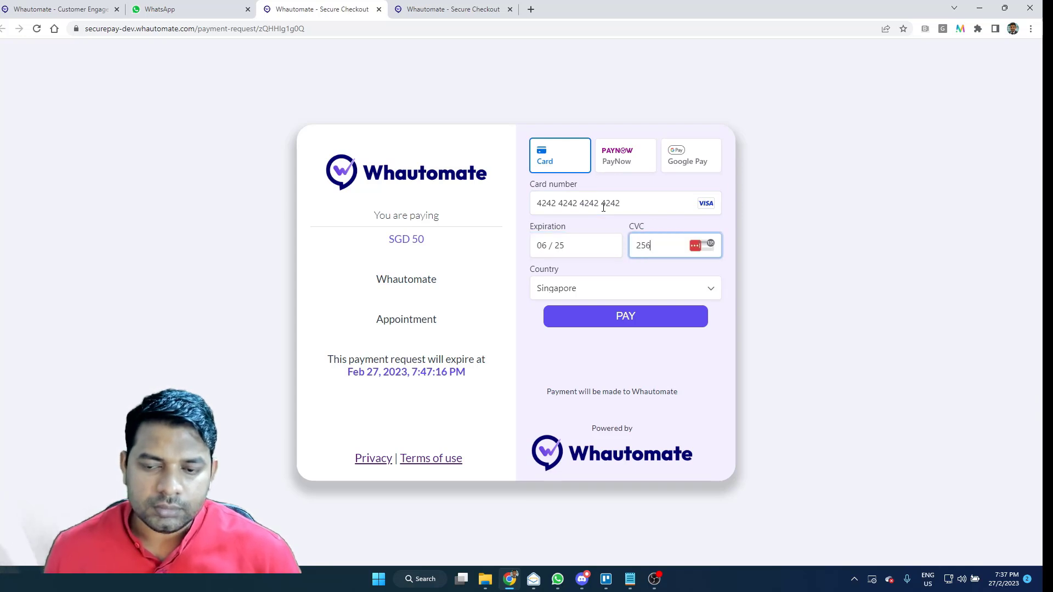
left_click(644, 327)
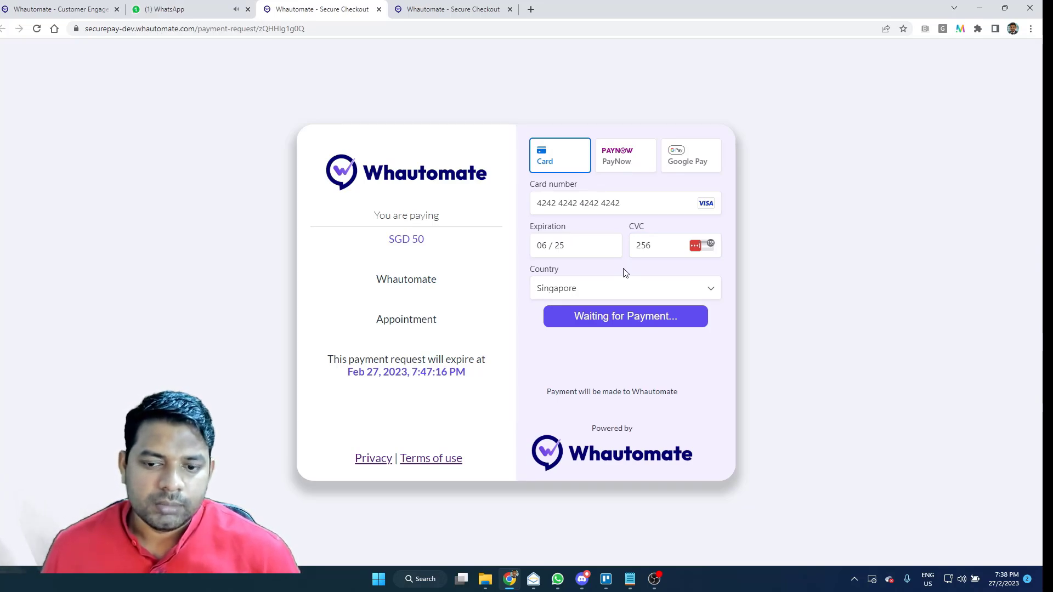
Back in the WhatsApp chat, send 'View my appointments' to the bot.
left_click(186, 10)
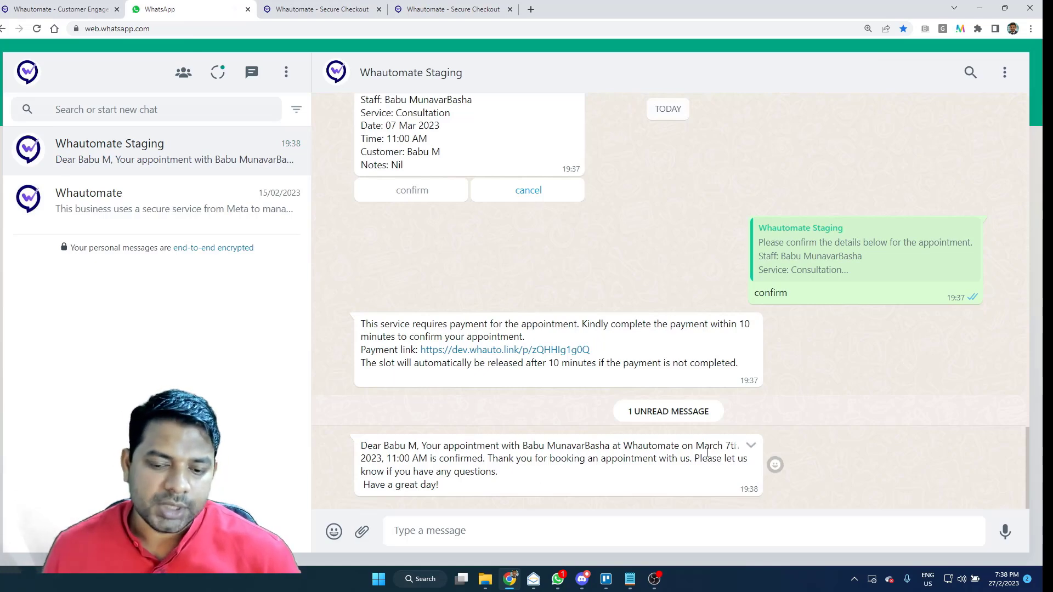
left_click(620, 534)
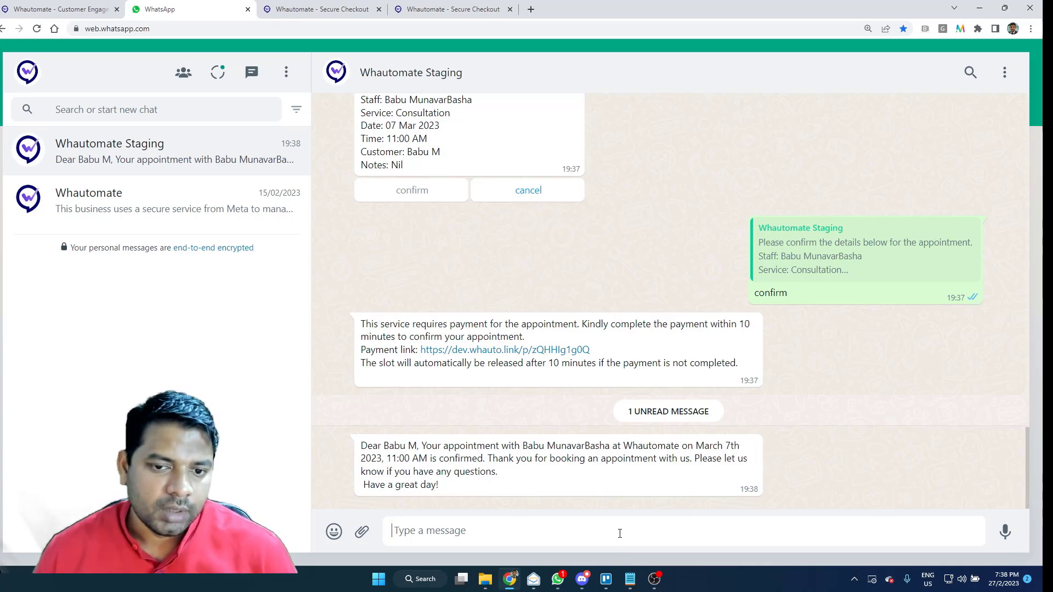
type("Vi")
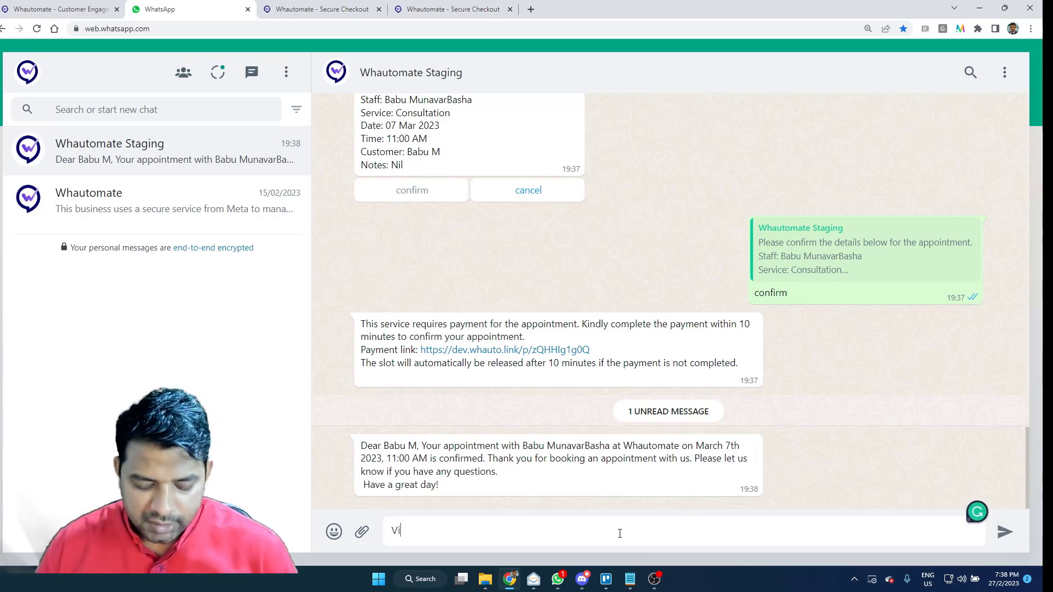
type("ew my appointments")
key("Return")
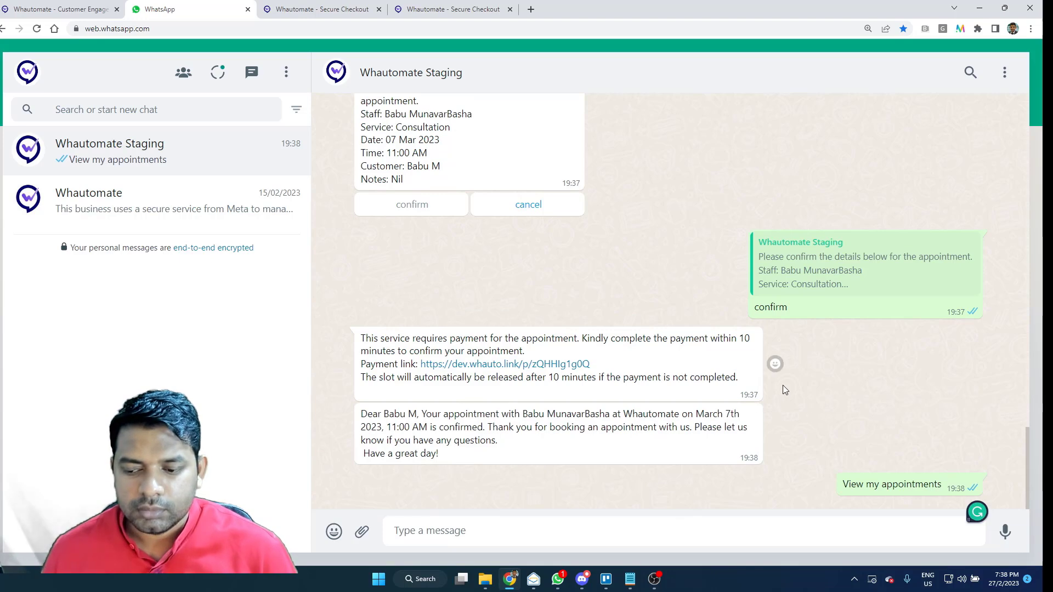
Choose the registered customer to list their upcoming appointments.
left_click(462, 483)
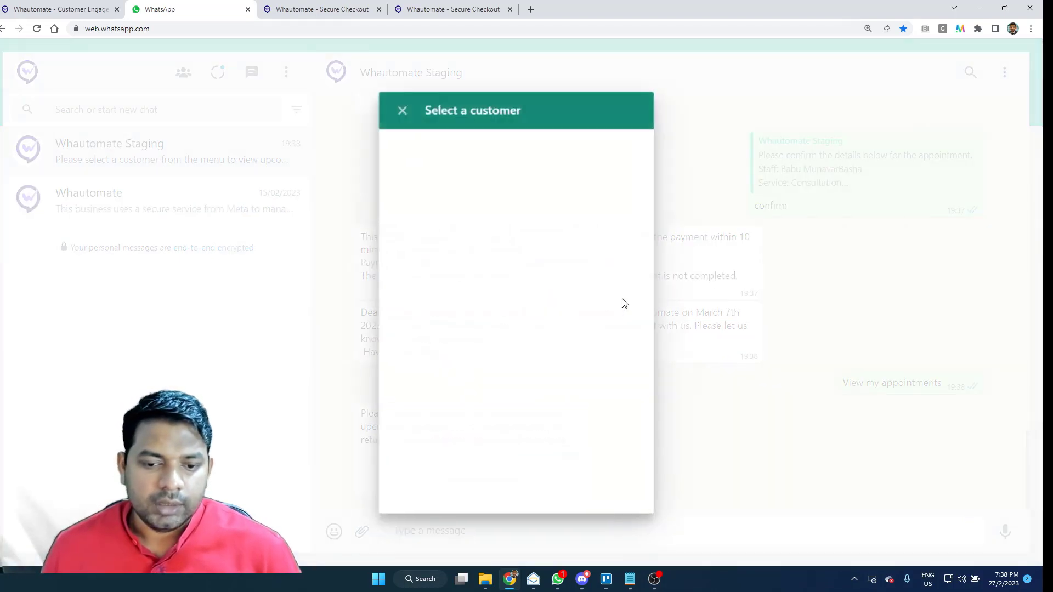
left_click(482, 216)
left_click(620, 490)
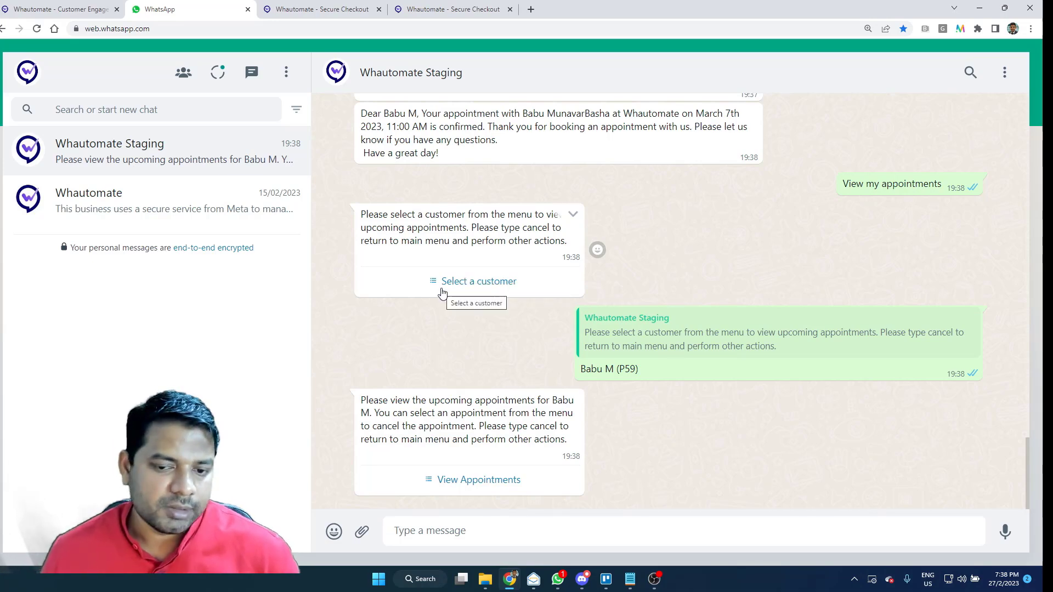
Select the 07 Mar 2023 11:00 AM Consultation from upcoming appointments and send it.
left_click(470, 282)
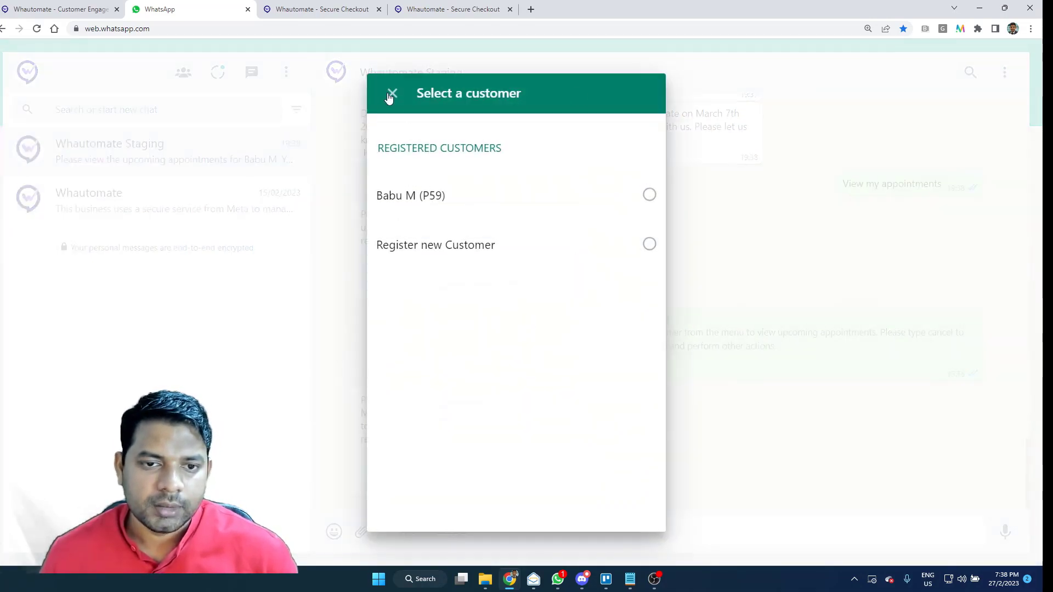
left_click(393, 92)
left_click(439, 479)
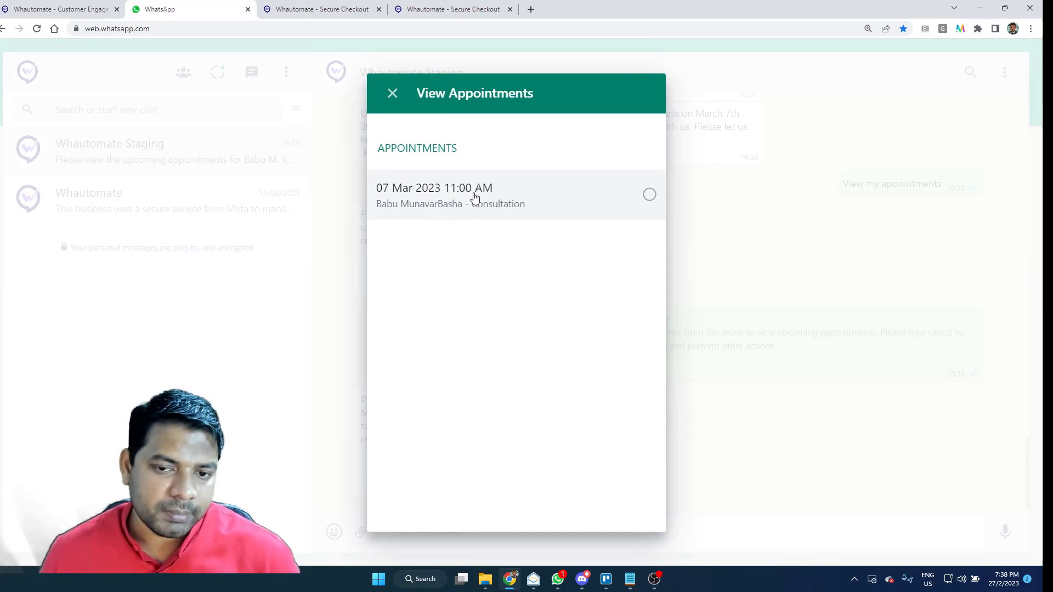
left_click(475, 204)
left_click(623, 490)
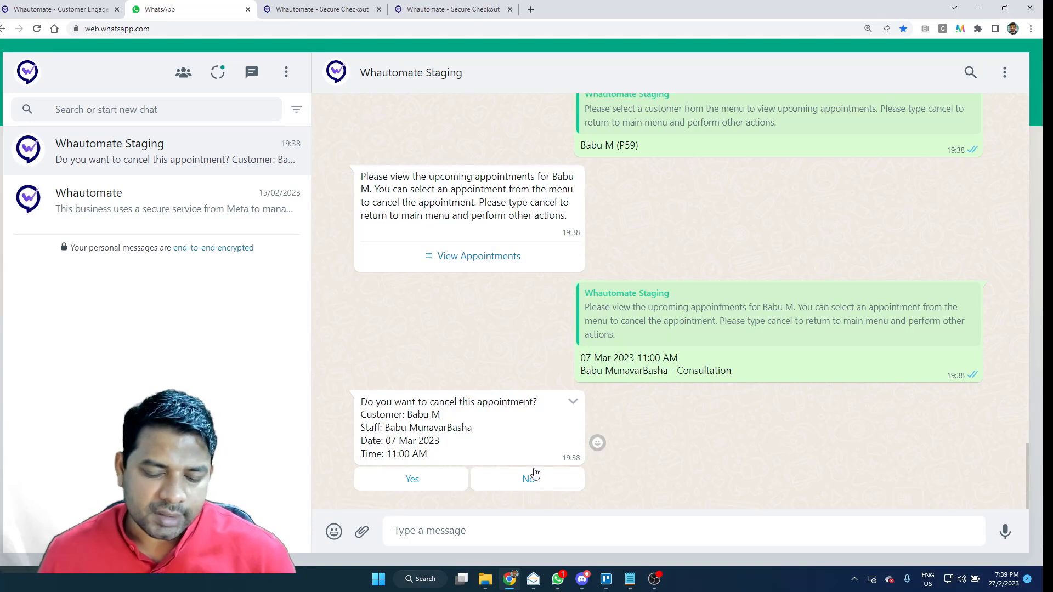
Answer Yes to cancel the 07 Mar 2023 11:00 AM appointment and review the cancellation notice.
left_click(427, 486)
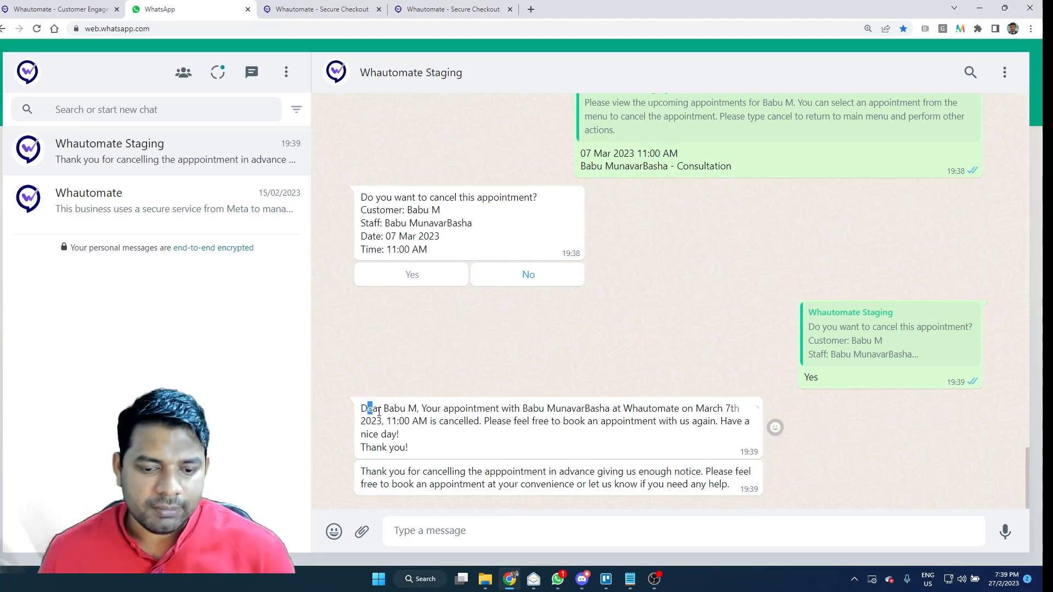
left_click_drag(367, 408, 527, 454)
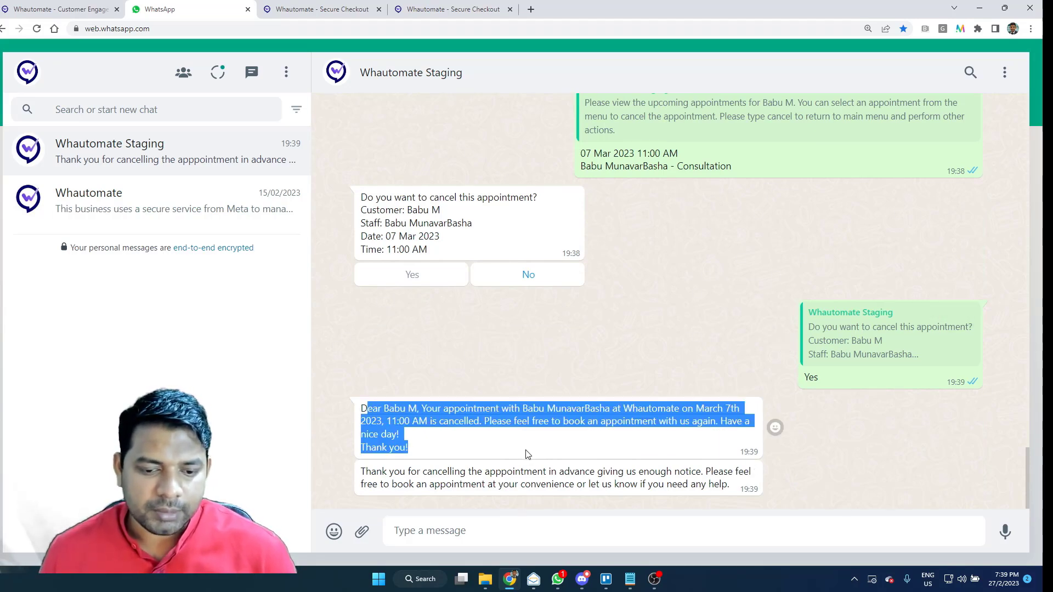
left_click(485, 427)
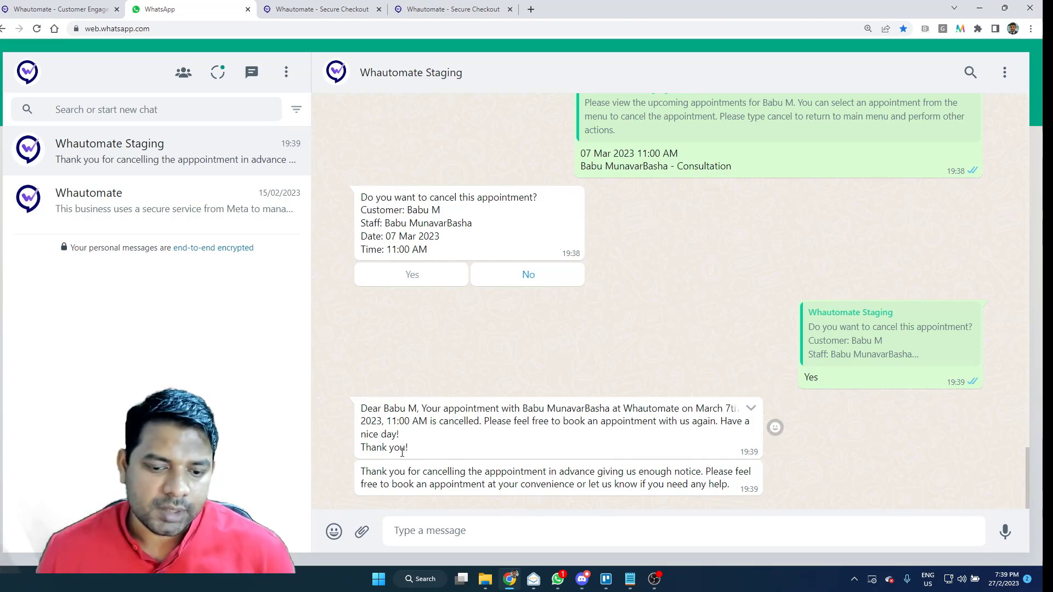
left_click(494, 531)
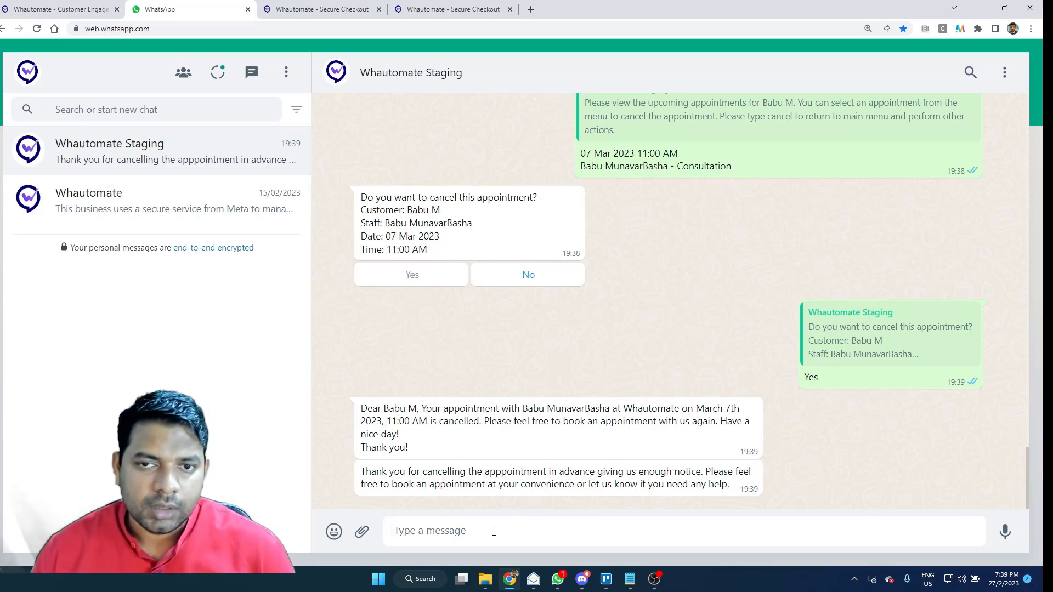
Send the greeting 'hello there' to the Whautomate Staging chatbot.
type("helo")
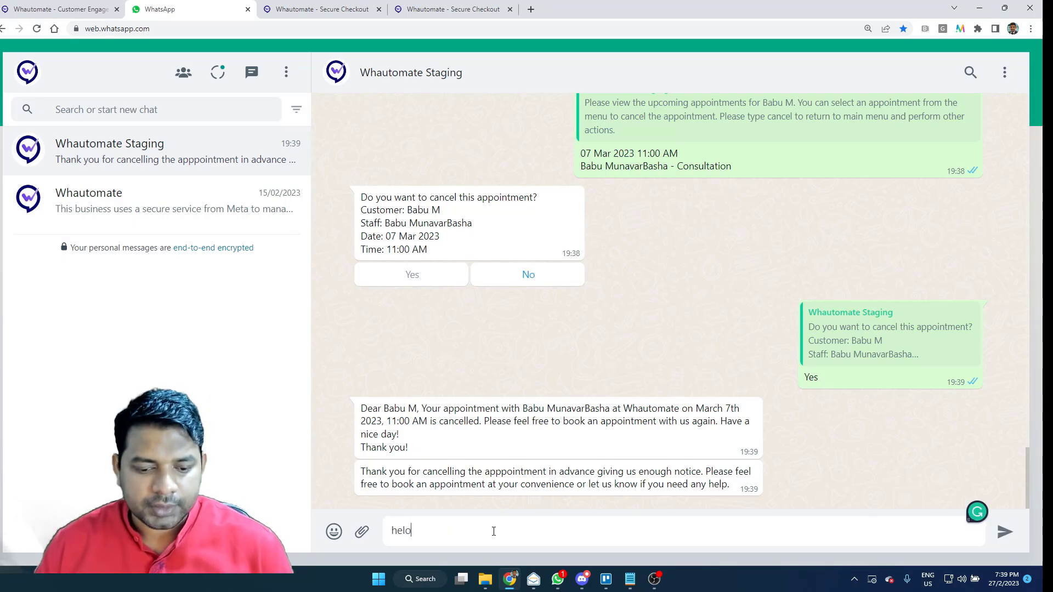
key("BackSpace")
type("lo there")
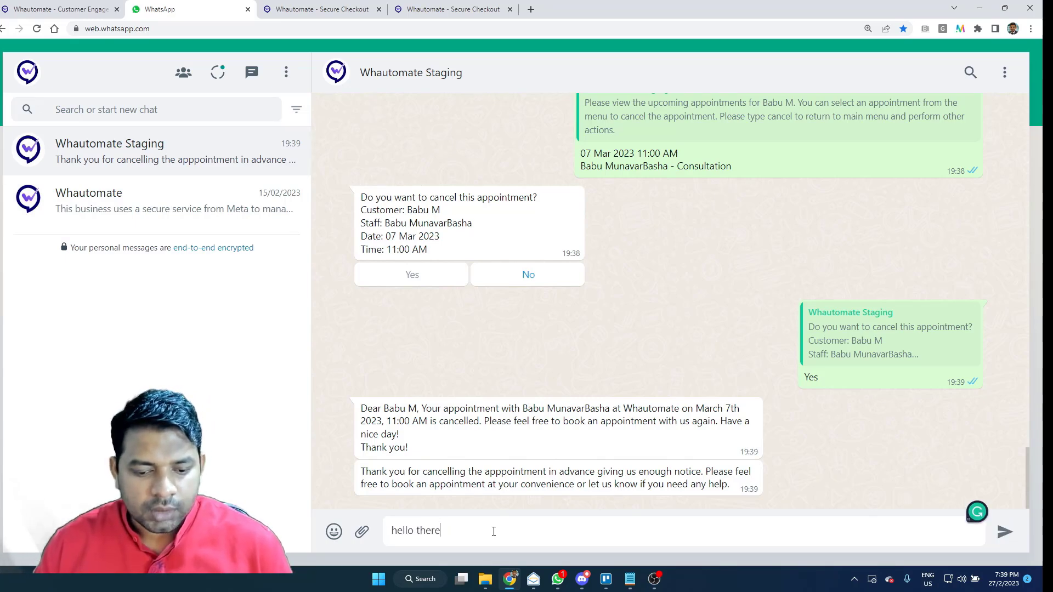
key("Return")
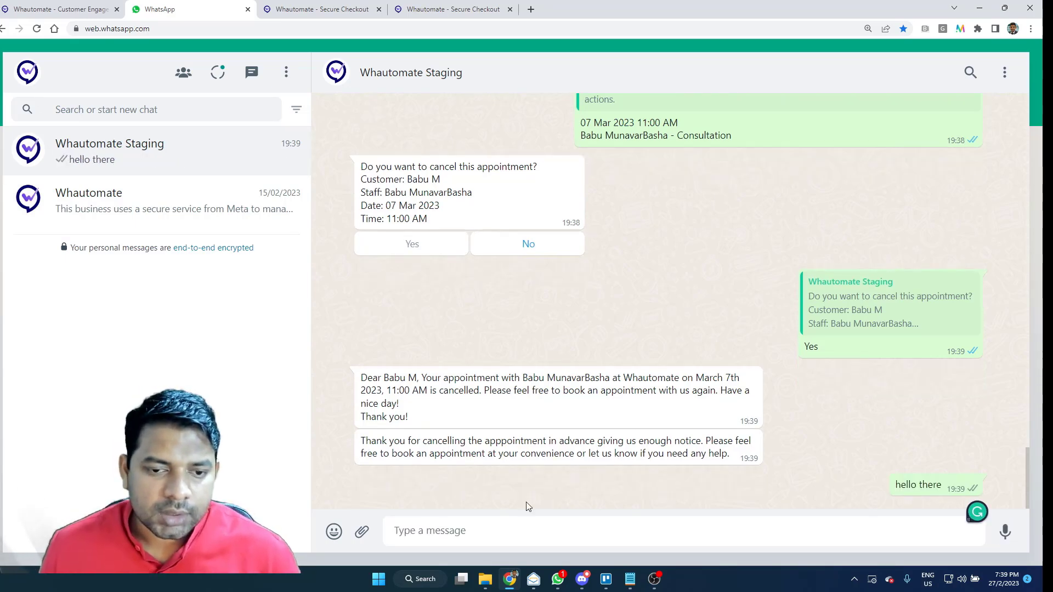
Choose 'Talk to our staff' from the bot's Main menu and send it.
left_click(482, 479)
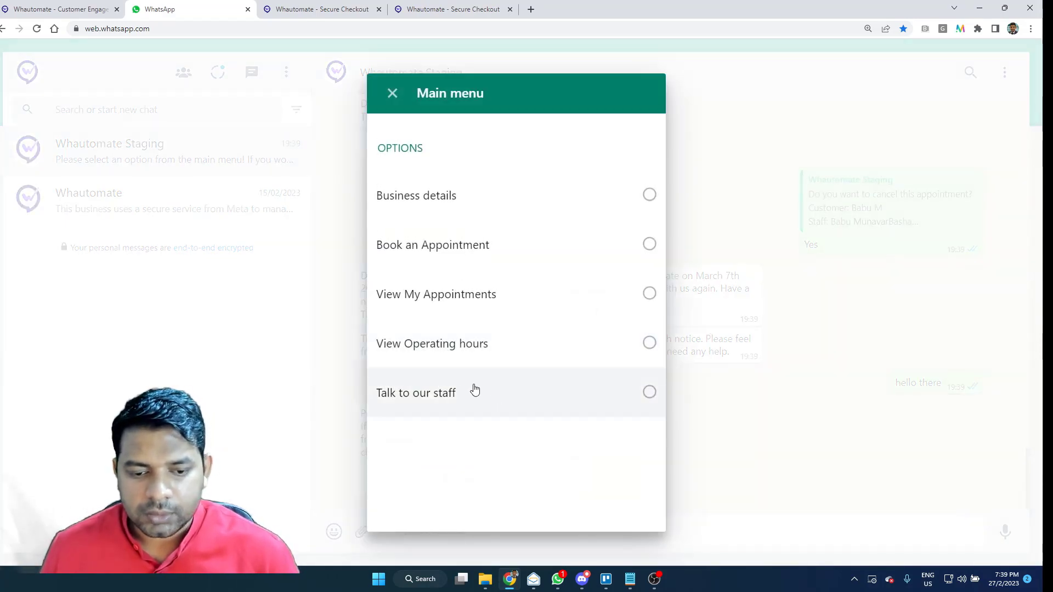
left_click(475, 389)
left_click(635, 500)
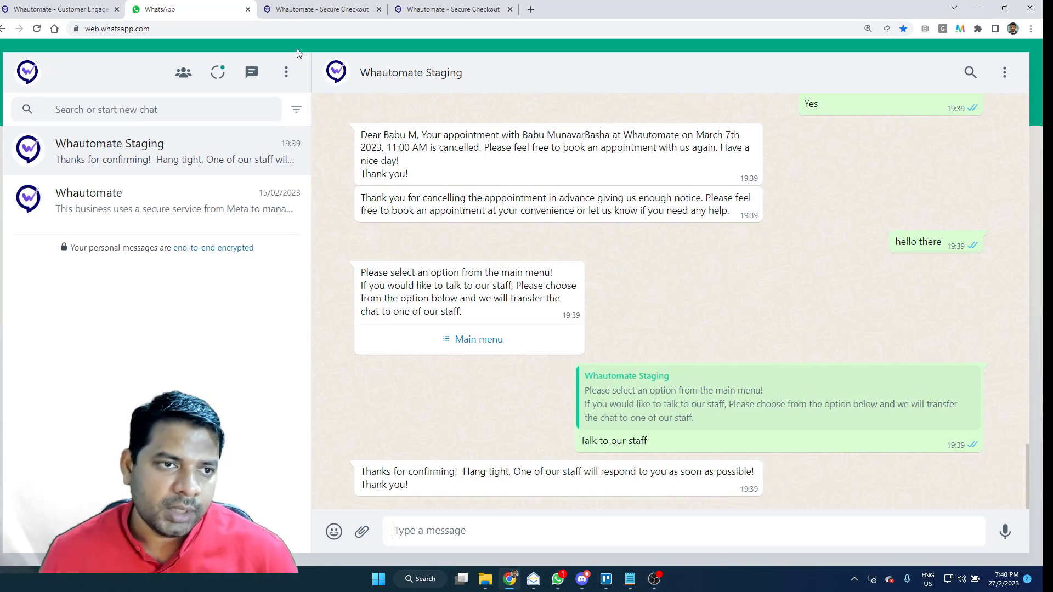
Open the customer's unassigned conversation in the Team Inbox, leaving it unassigned.
left_click(40, 7)
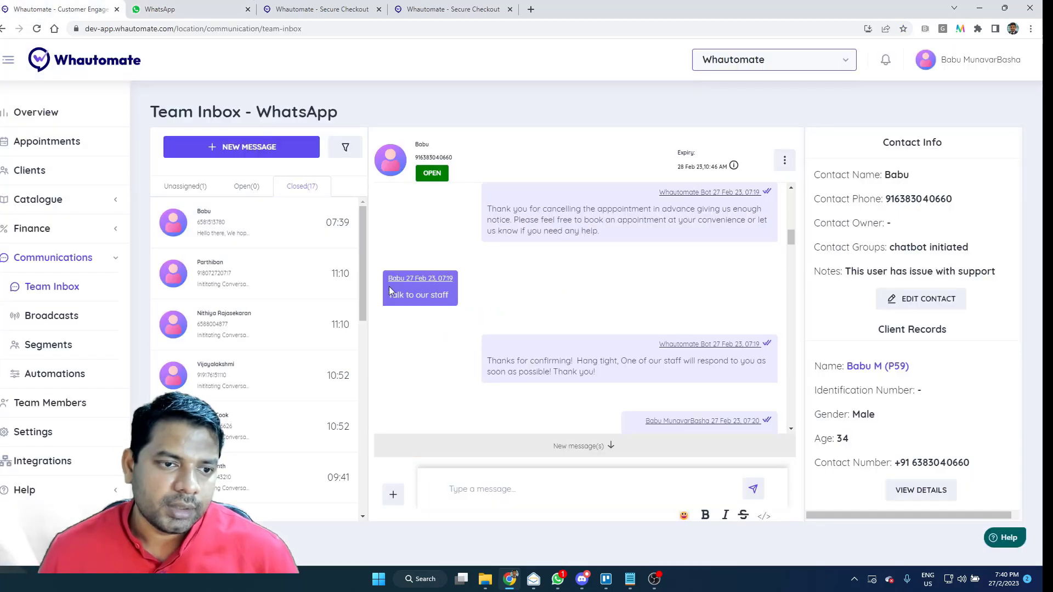
left_click(186, 186)
left_click(253, 241)
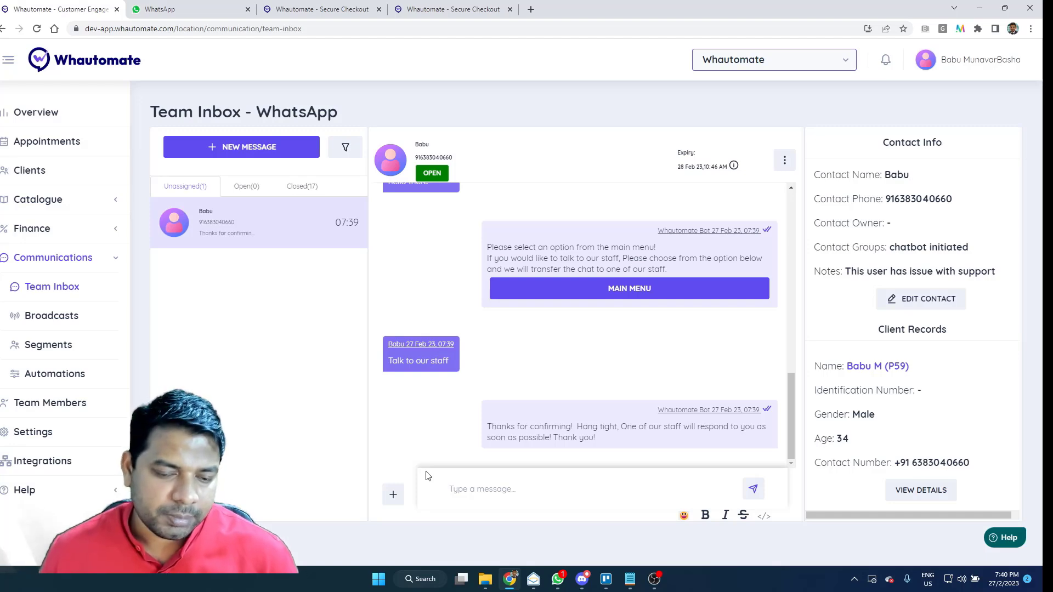
left_click(784, 160)
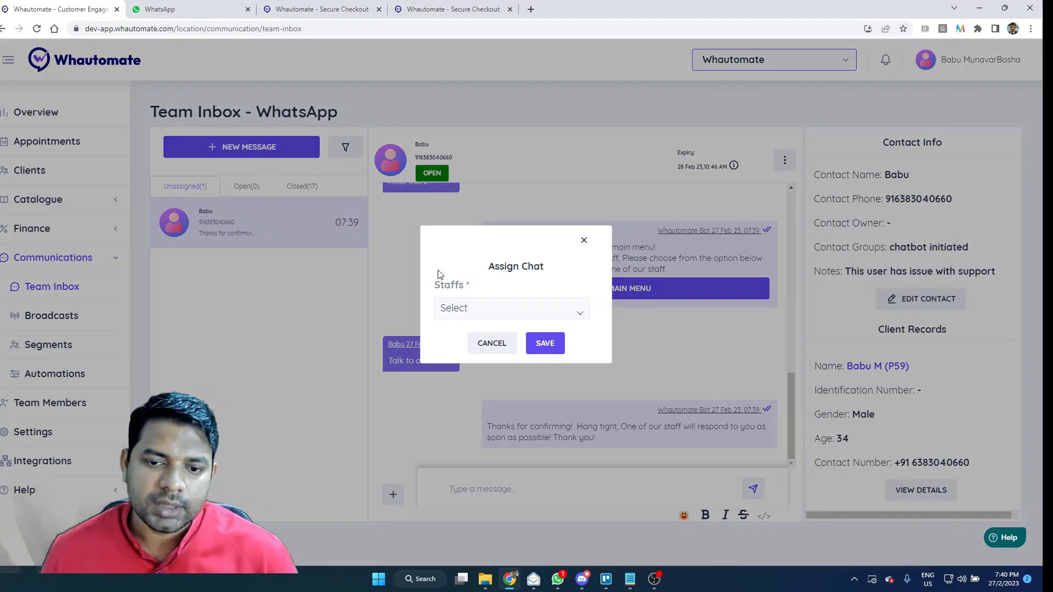
left_click(584, 242)
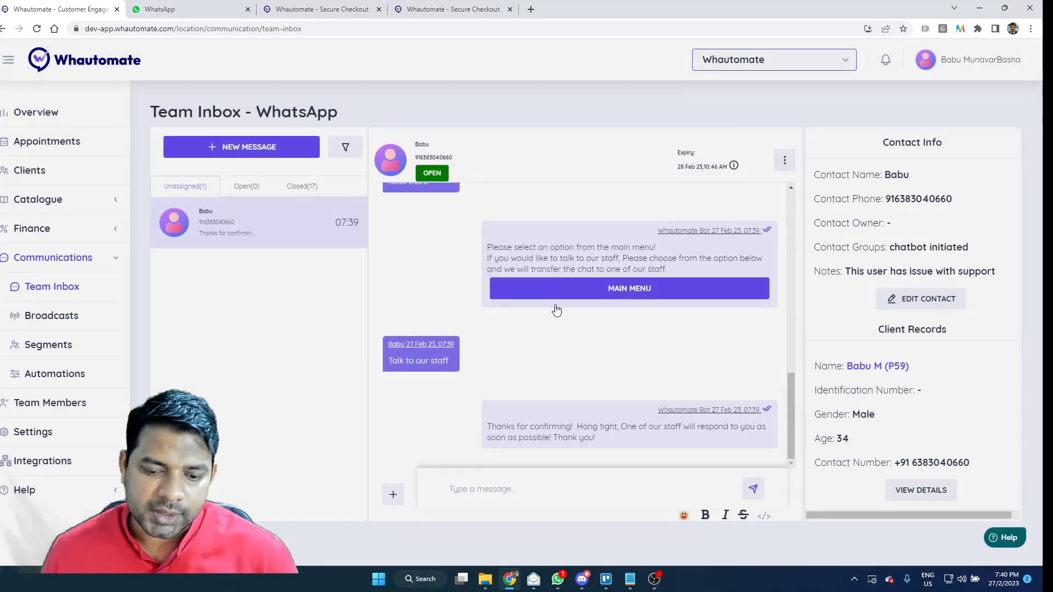
Reply to the customer with 'Hello how can i help you today?'.
type("Hel")
key("BackSpace")
key("BackSpace")
type("ello how can i help")
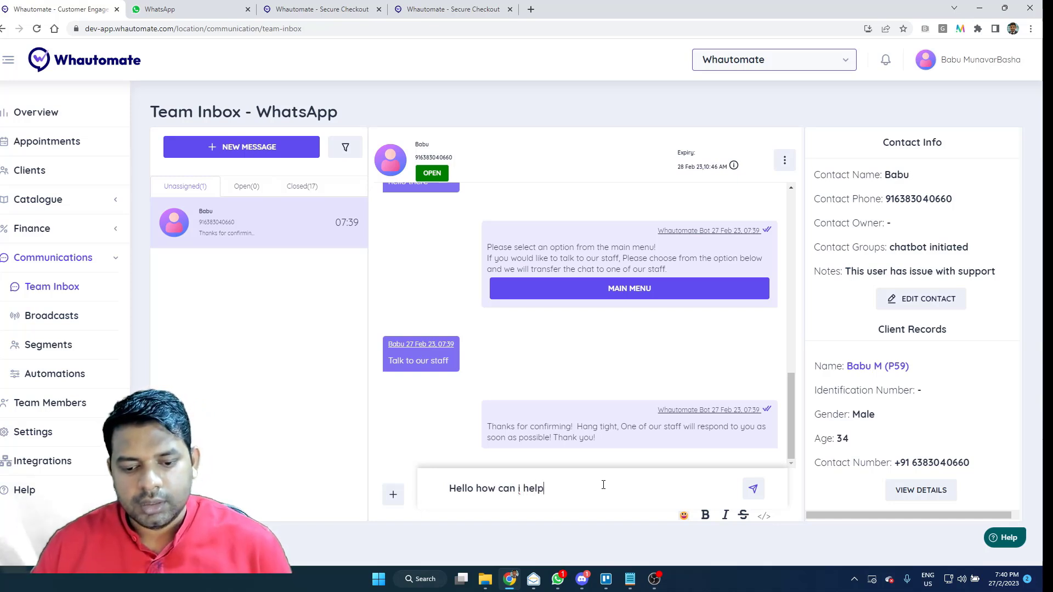
type(" you today?")
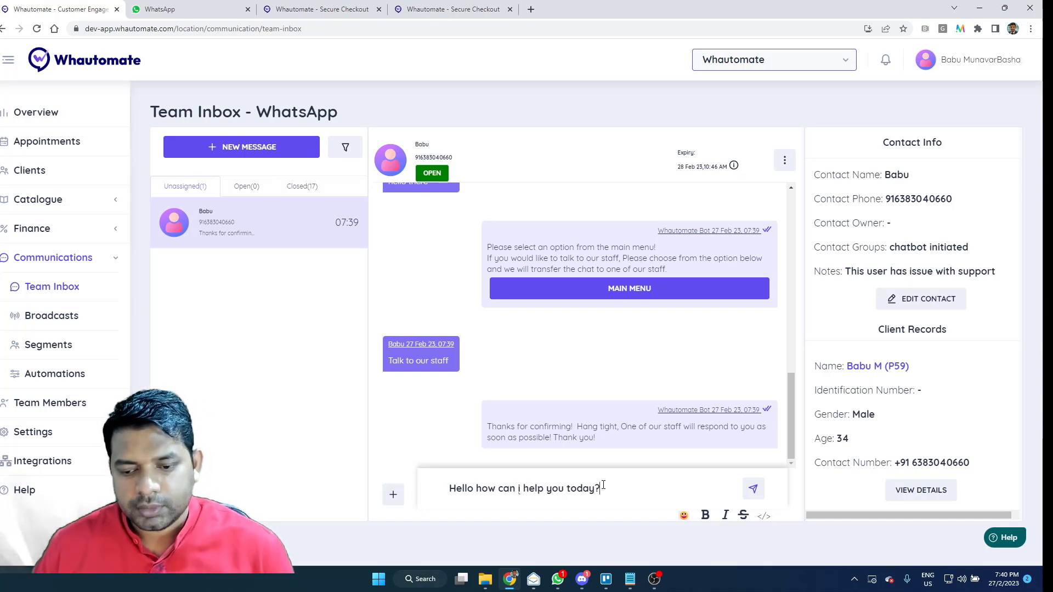
key("Return")
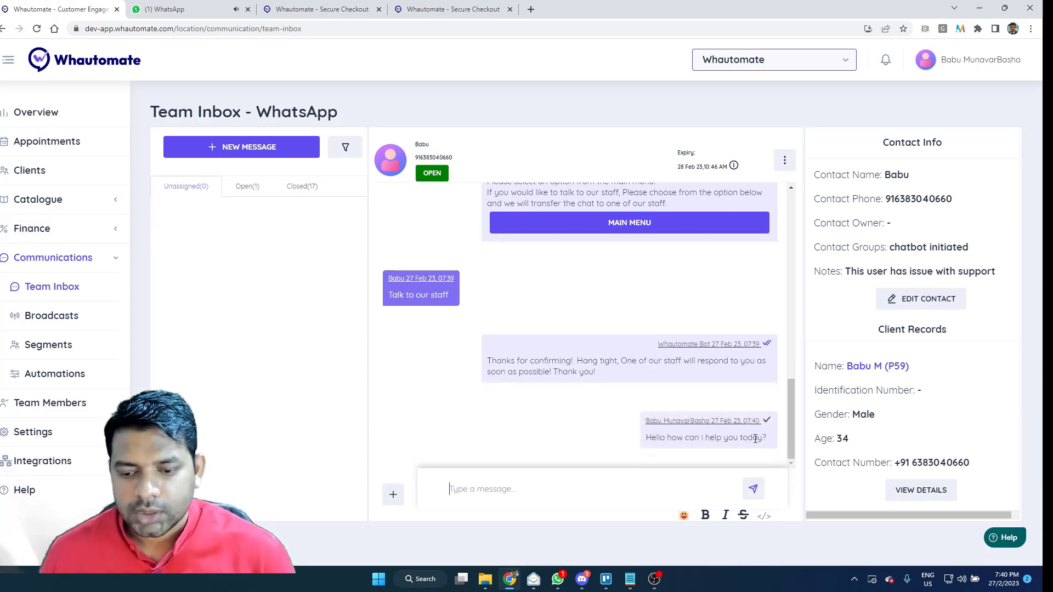
Confirm the reply reached WhatsApp, then use Close Chat on the customer's Open conversation.
left_click(164, 9)
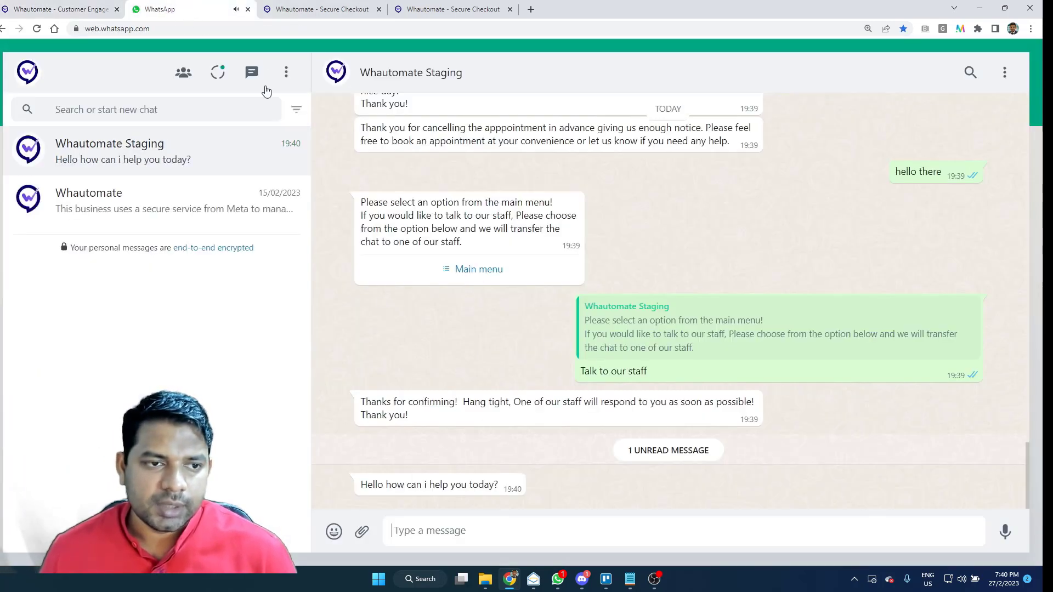
left_click(5, 6)
left_click(240, 186)
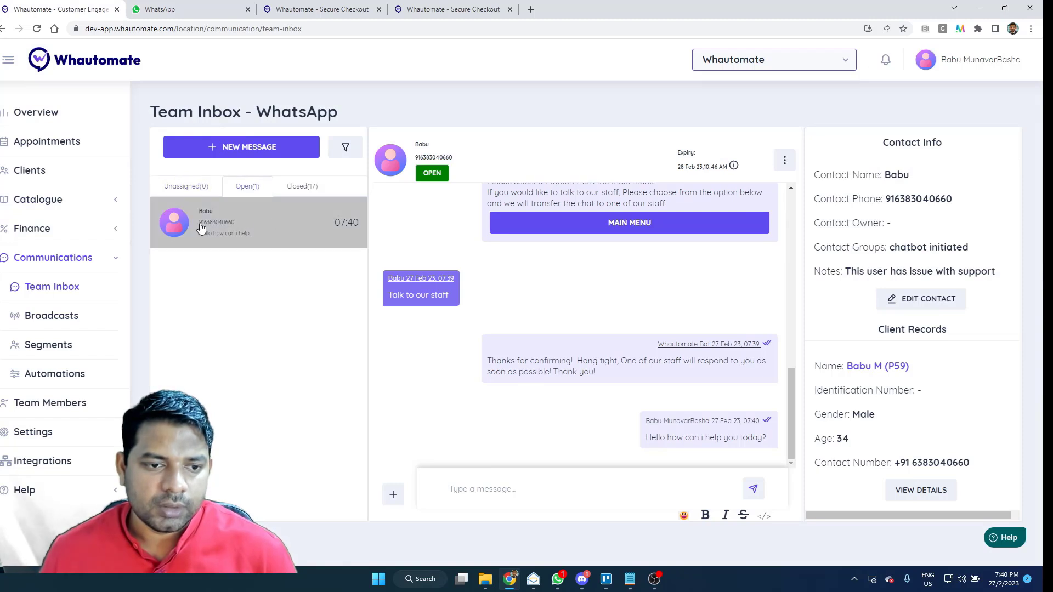
left_click(310, 251)
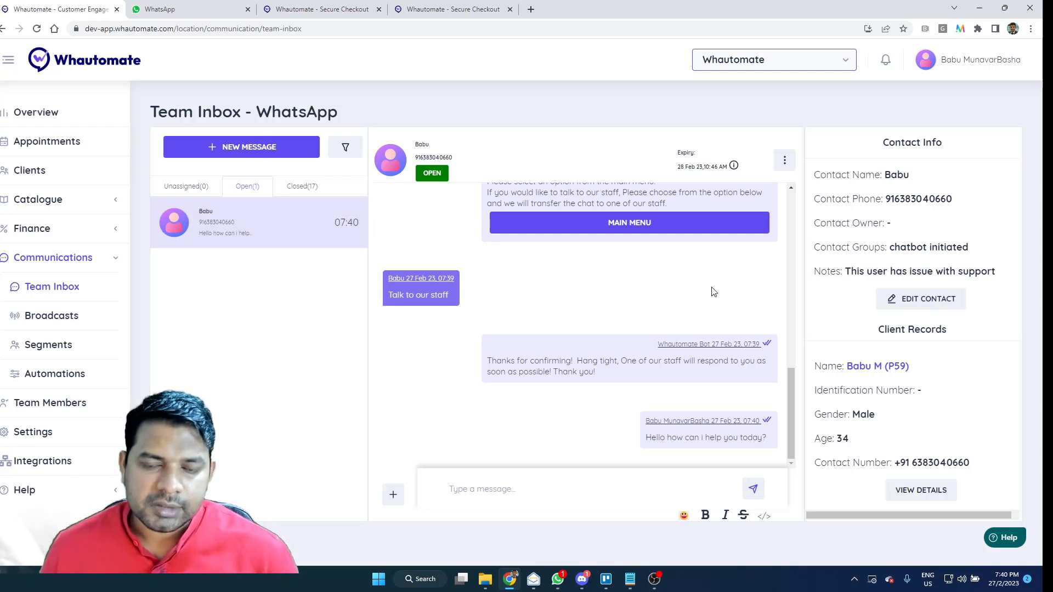
left_click(784, 162)
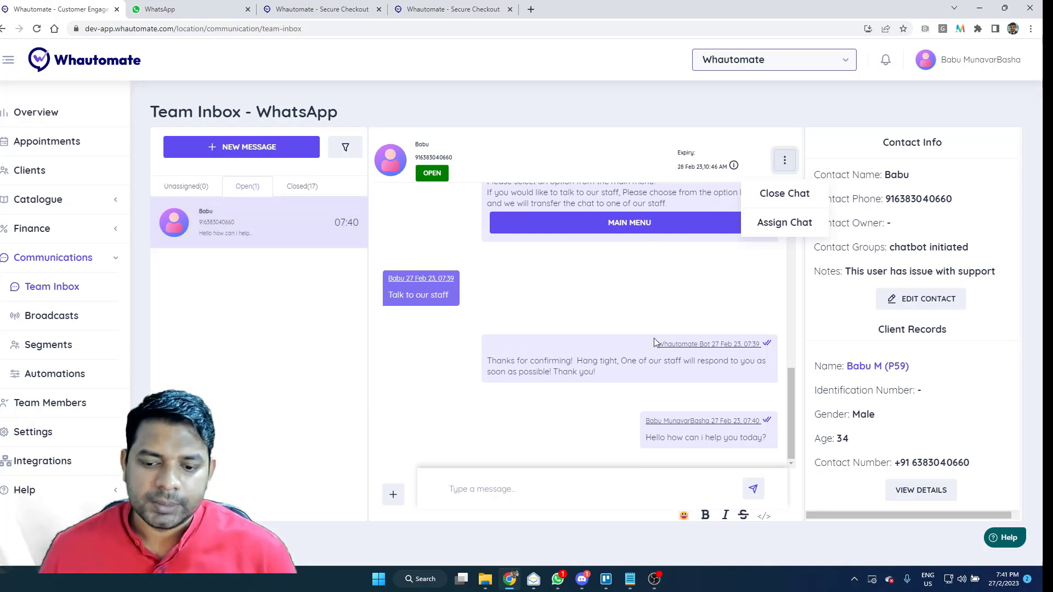
left_click(790, 203)
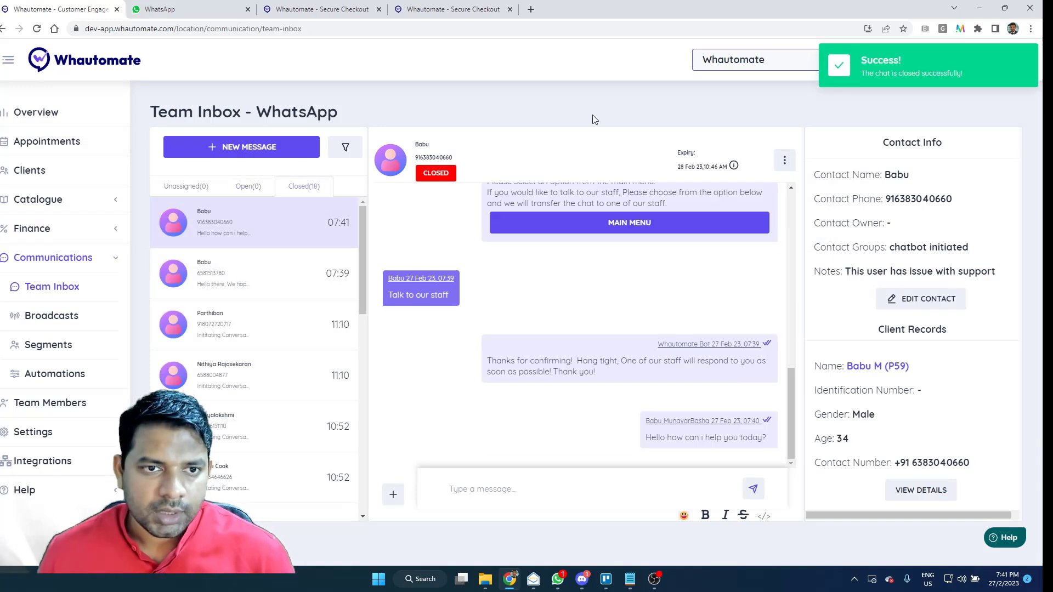
Send 'Hello there!' to Whautomate Staging in the WhatsApp chat.
left_click(173, 10)
left_click(513, 532)
type("H")
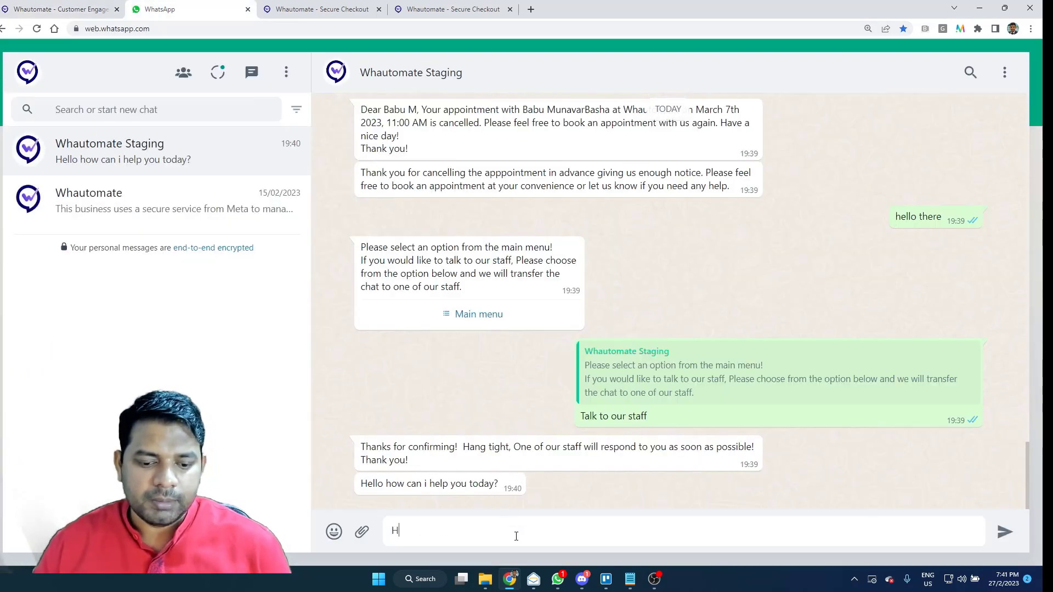
type("ello there!")
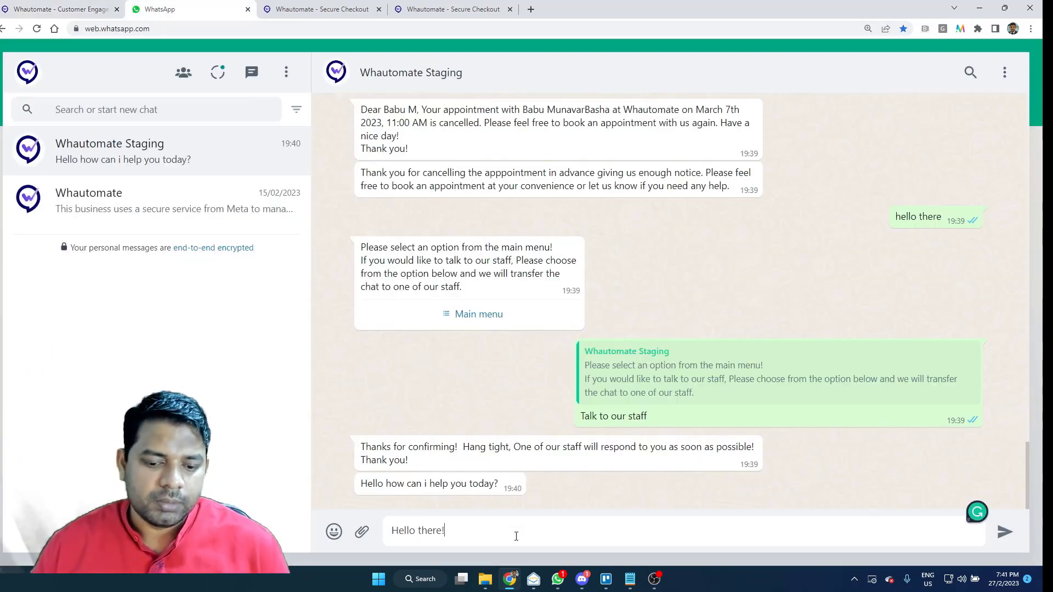
key("Return")
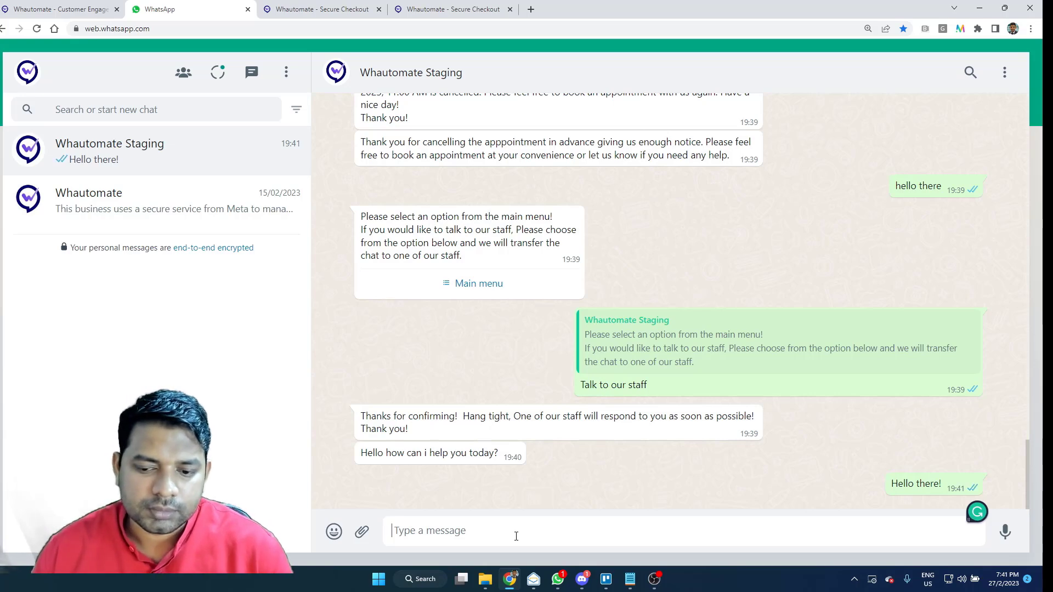